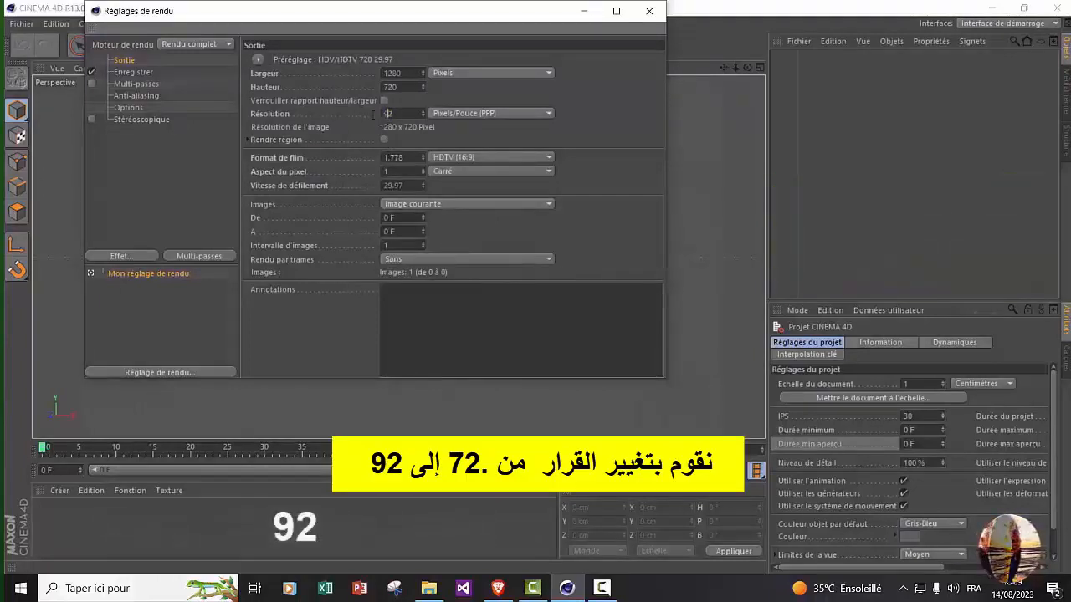
Step: Set the render frame range to Toutes les images and the output path to D:\TUTOS-YOUTUBE\PUBLICATIONS YOUTUBE - TUTOS\ALBUM\TRAUSI
left_click(548, 204)
left_click(459, 245)
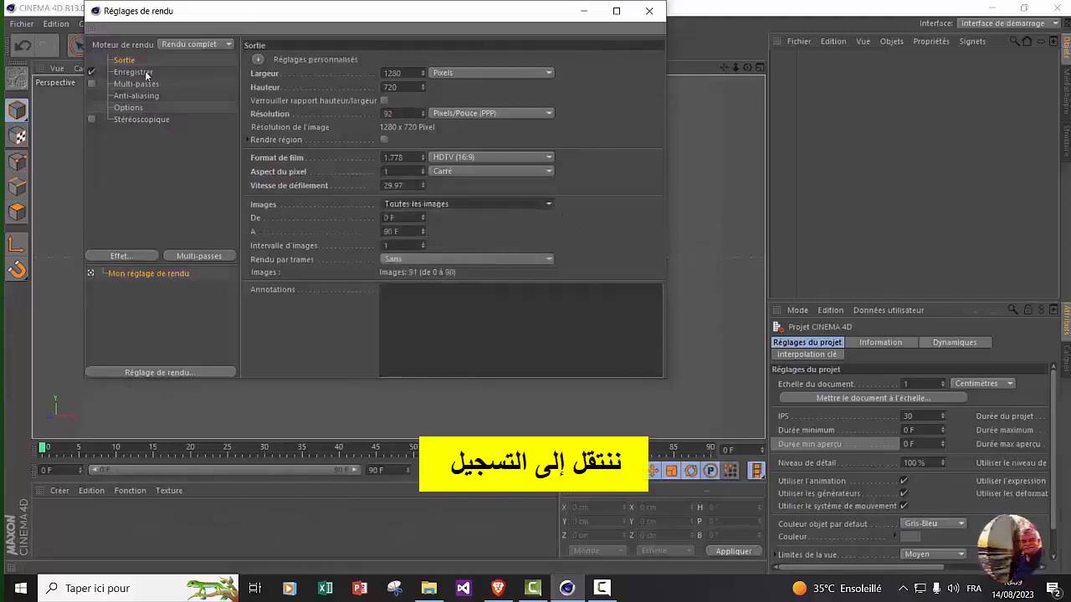
left_click(138, 72)
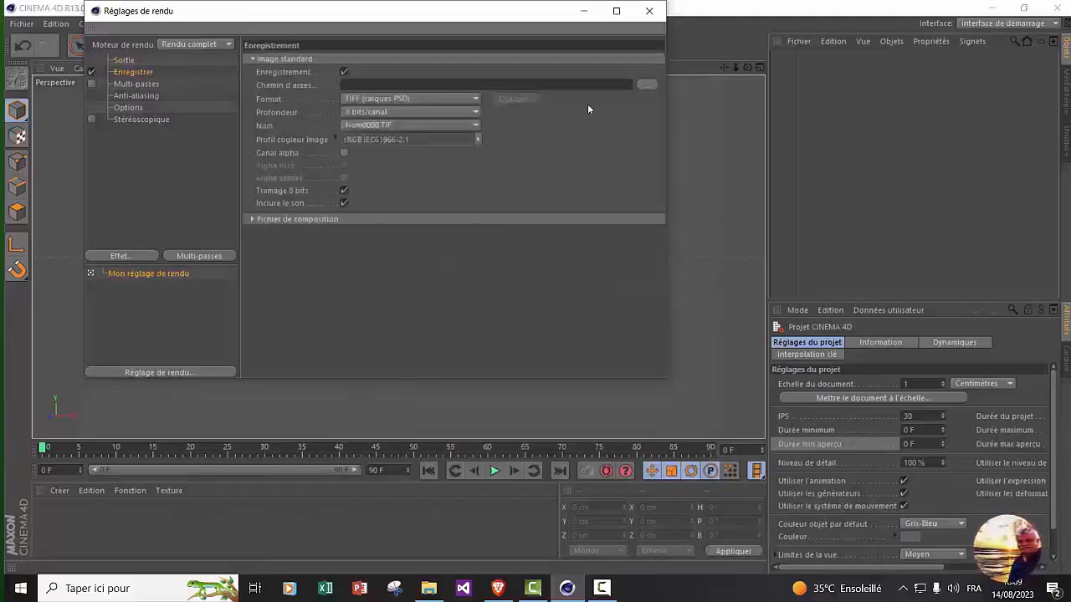
left_click(646, 84)
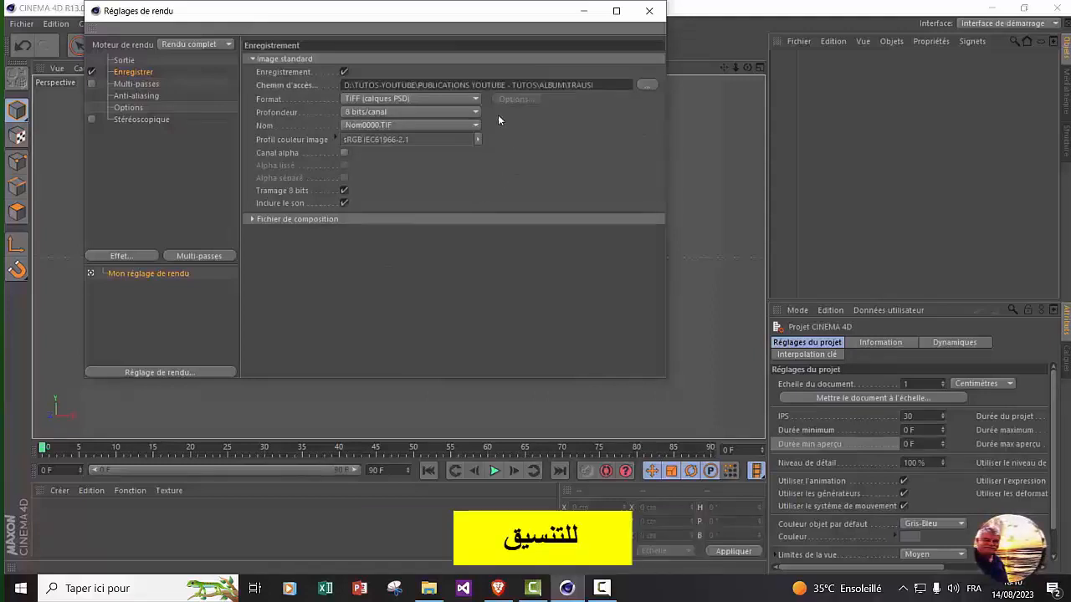
Step: Set the format of the saved render to Film QuickTime
left_click(477, 100)
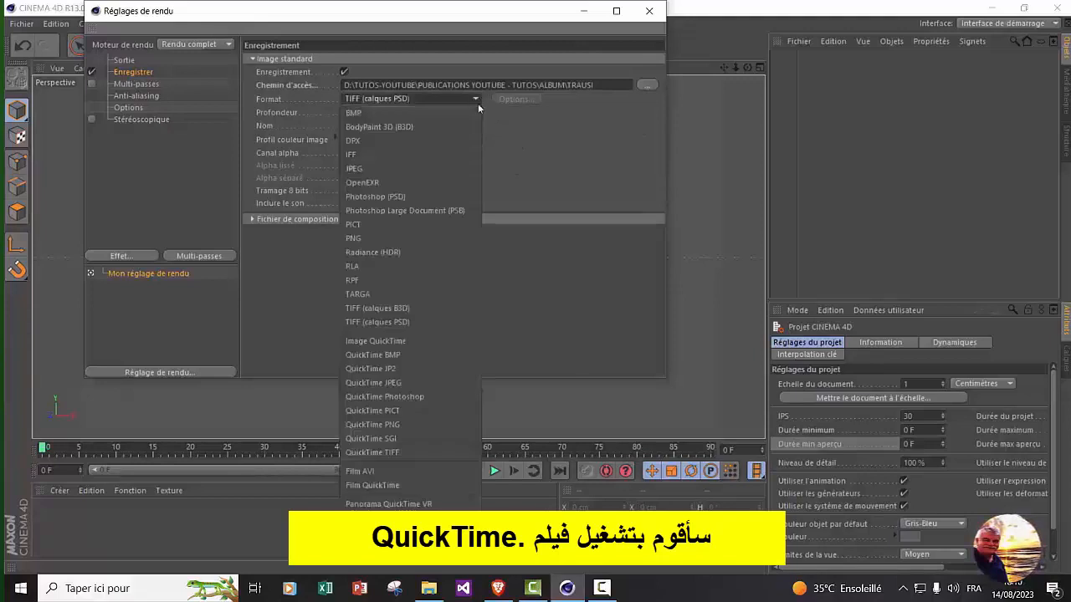
left_click(384, 485)
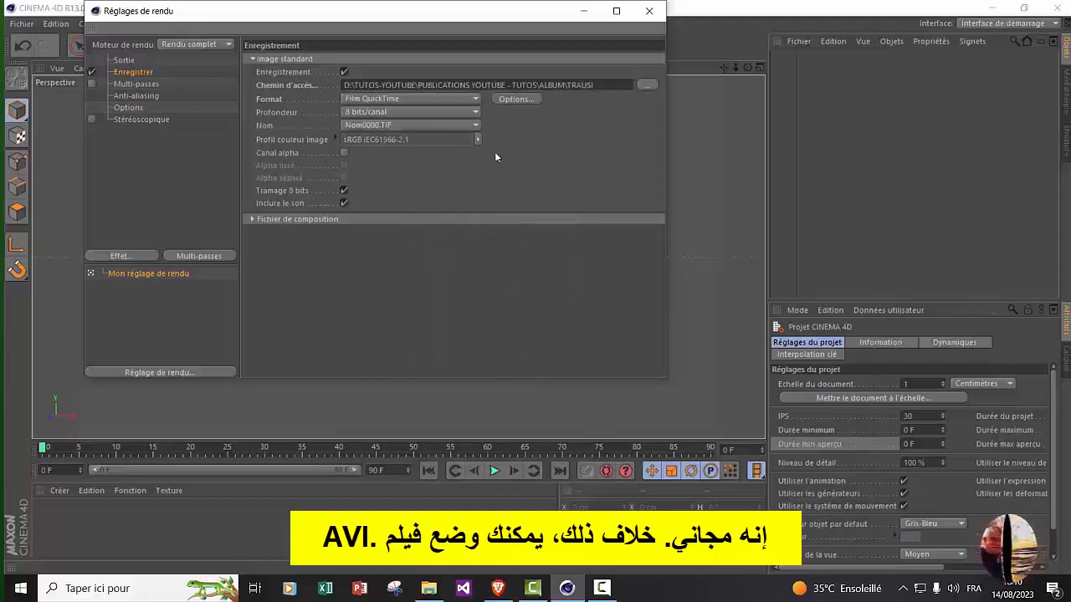
left_click(475, 98)
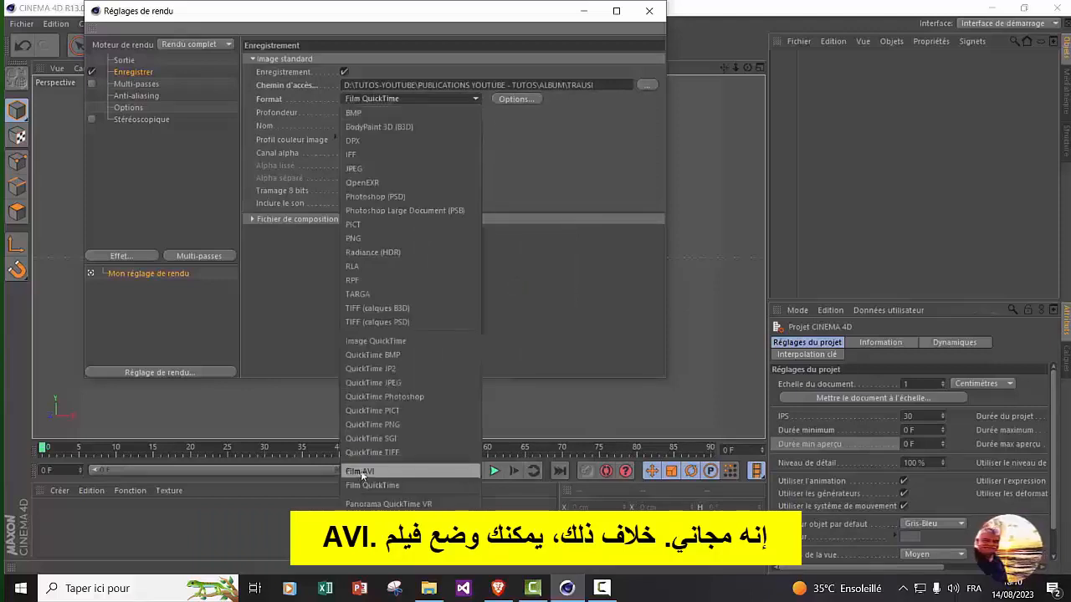
left_click(359, 472)
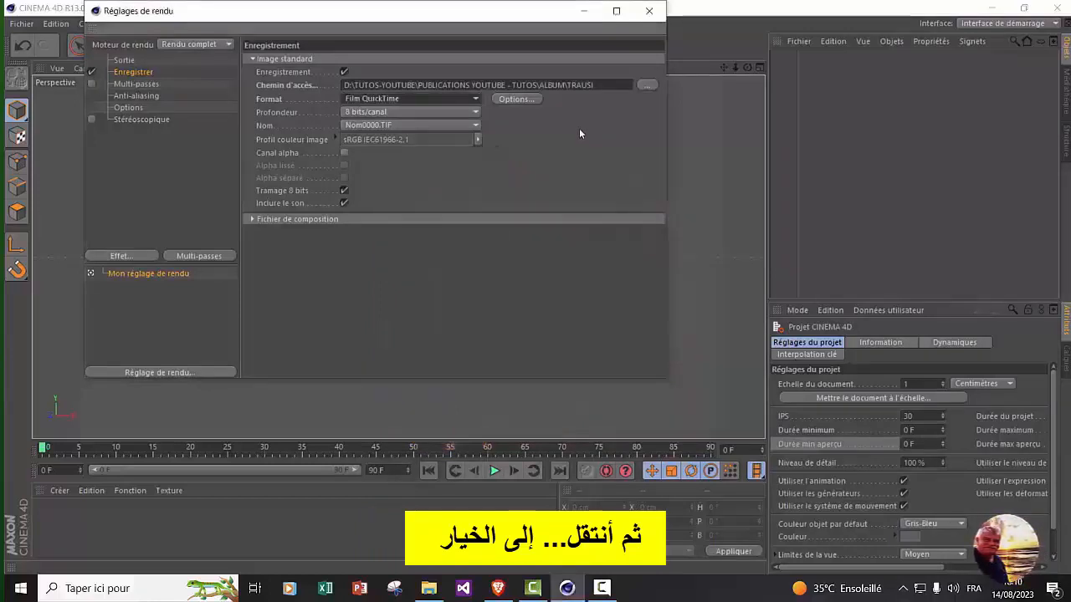
Step: Set the QuickTime compression type to PNG and enable the alpha channel for the saved render
left_click(515, 99)
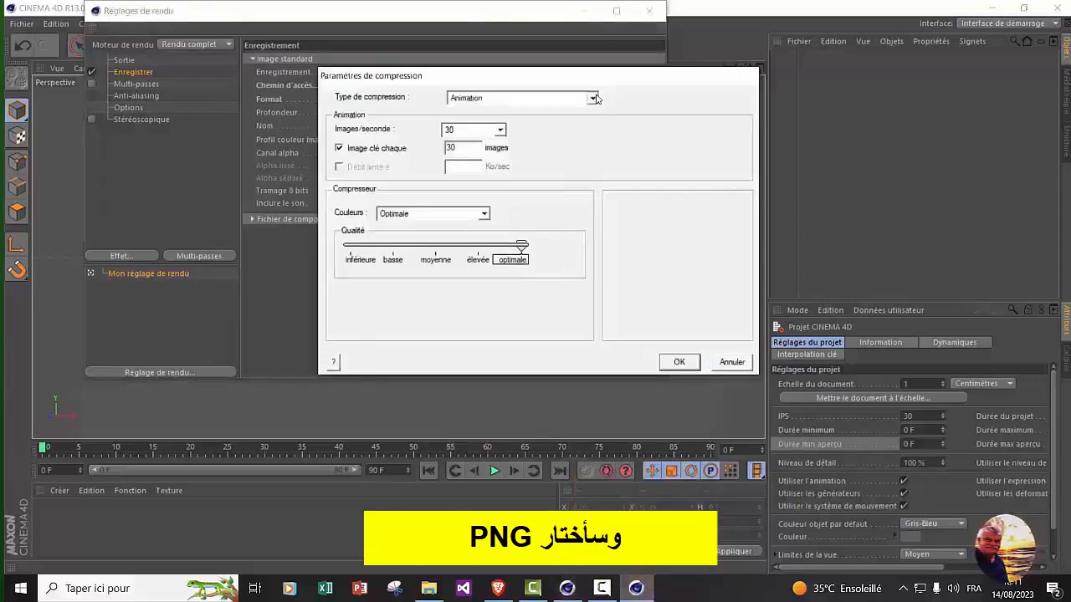
left_click(596, 99)
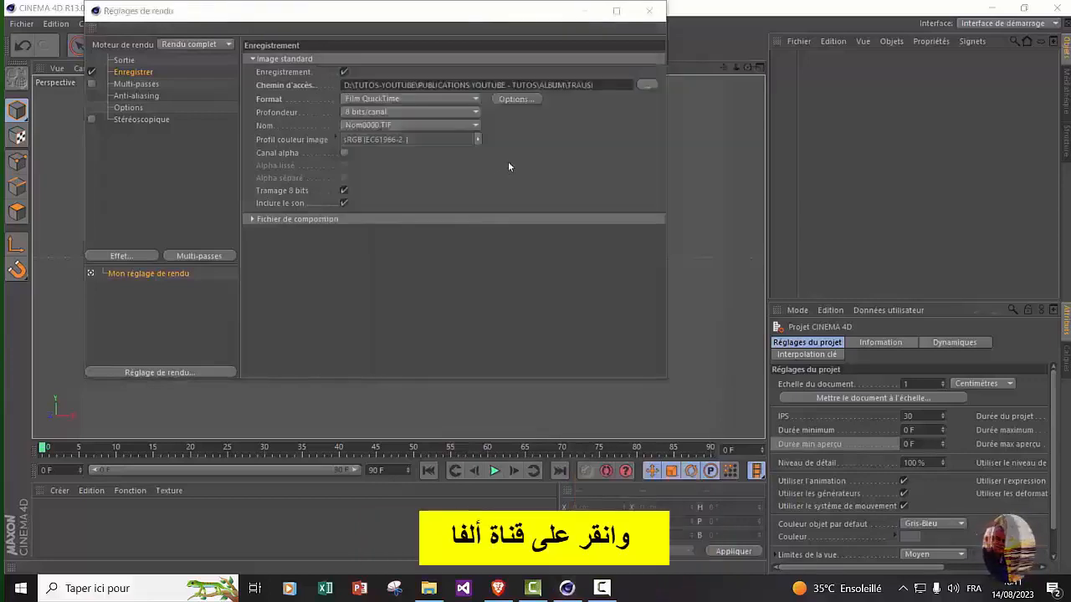
left_click(344, 153)
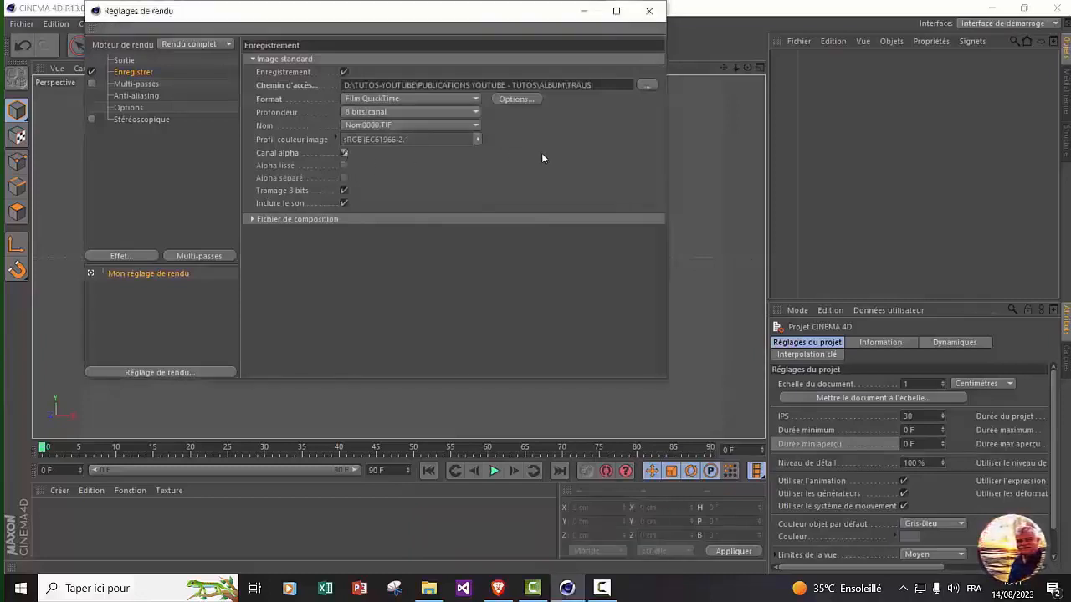
Step: Set the render anti-aliasing to Au mieux and adjust its Niveau max and Filtre settings
left_click(154, 97)
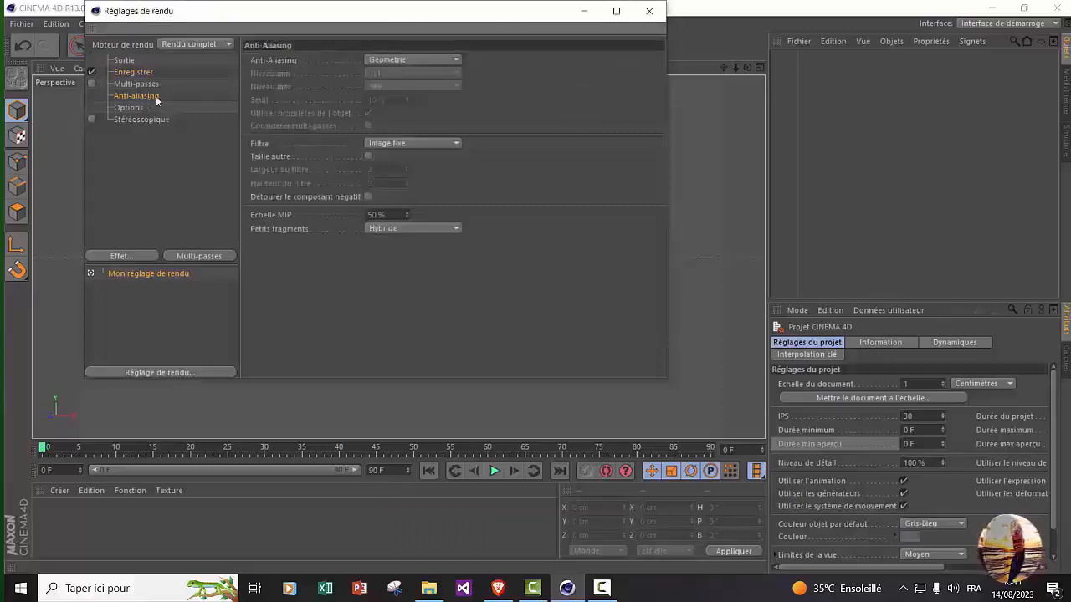
left_click(456, 60)
left_click(428, 100)
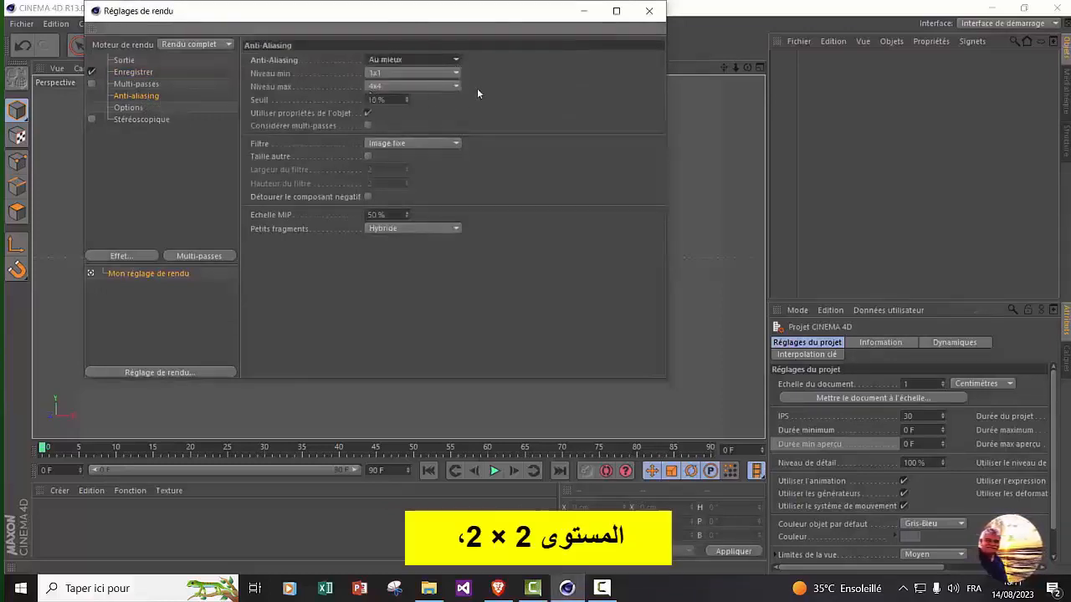
left_click(457, 84)
left_click(420, 111)
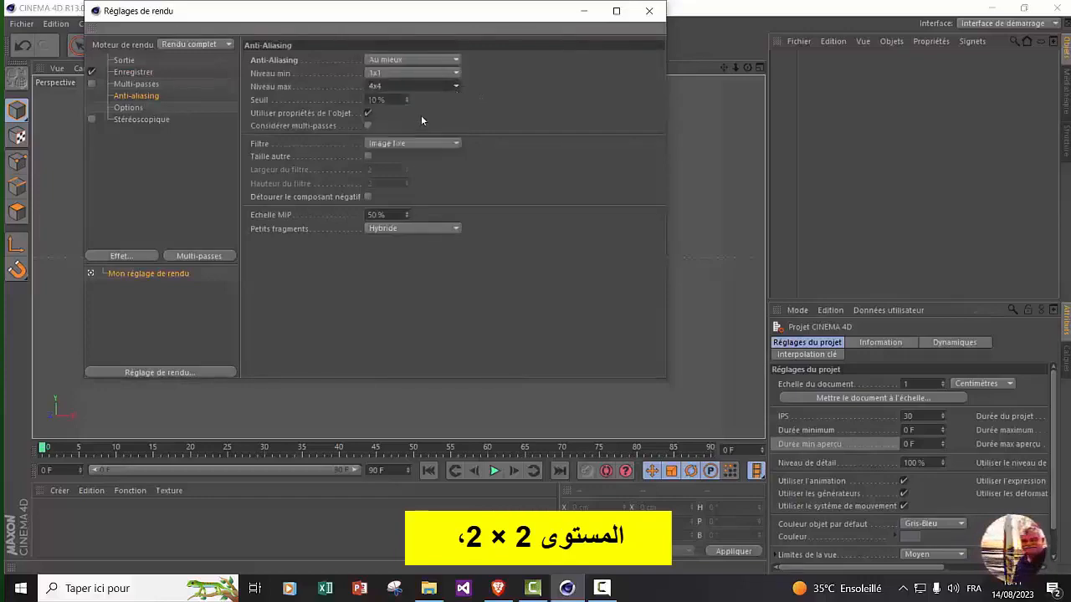
left_click(458, 143)
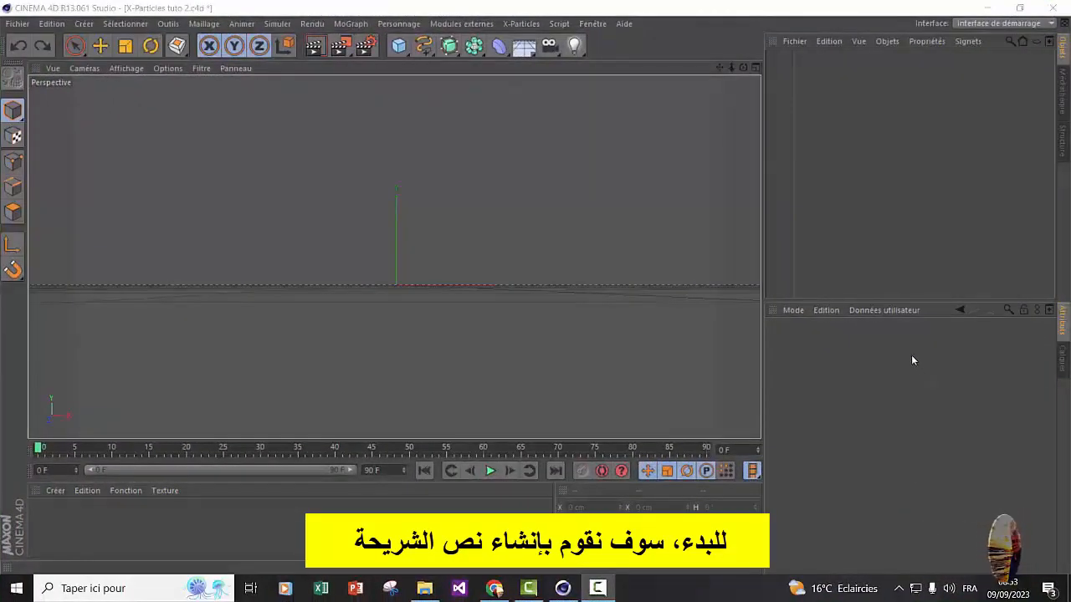
Step: Add a text spline to the scene and set its text to CREATION
left_click_drag(425, 56, 473, 164)
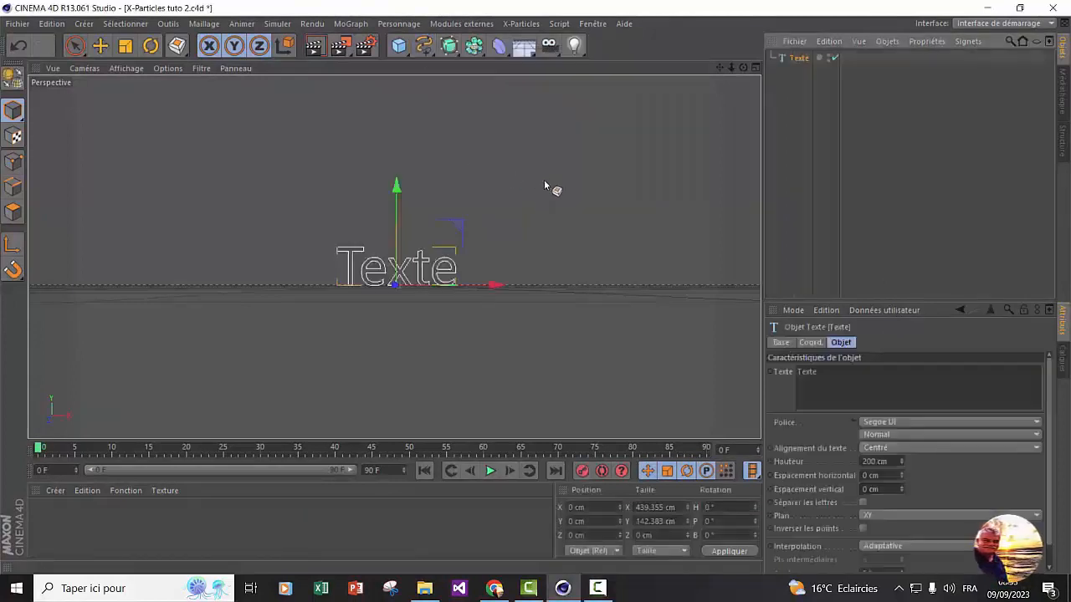
left_click(911, 387)
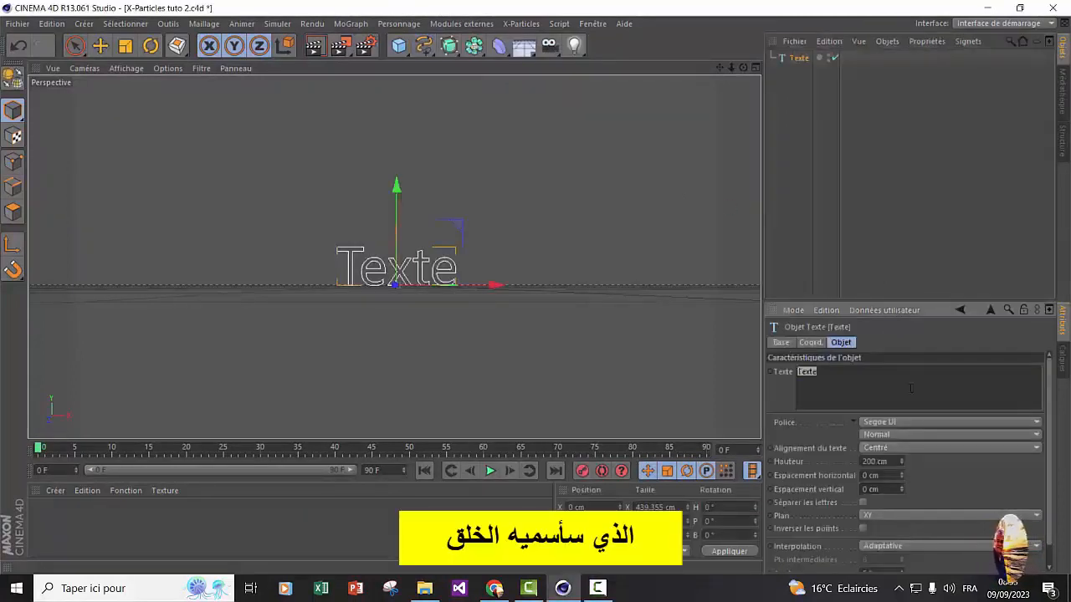
type("CREATION")
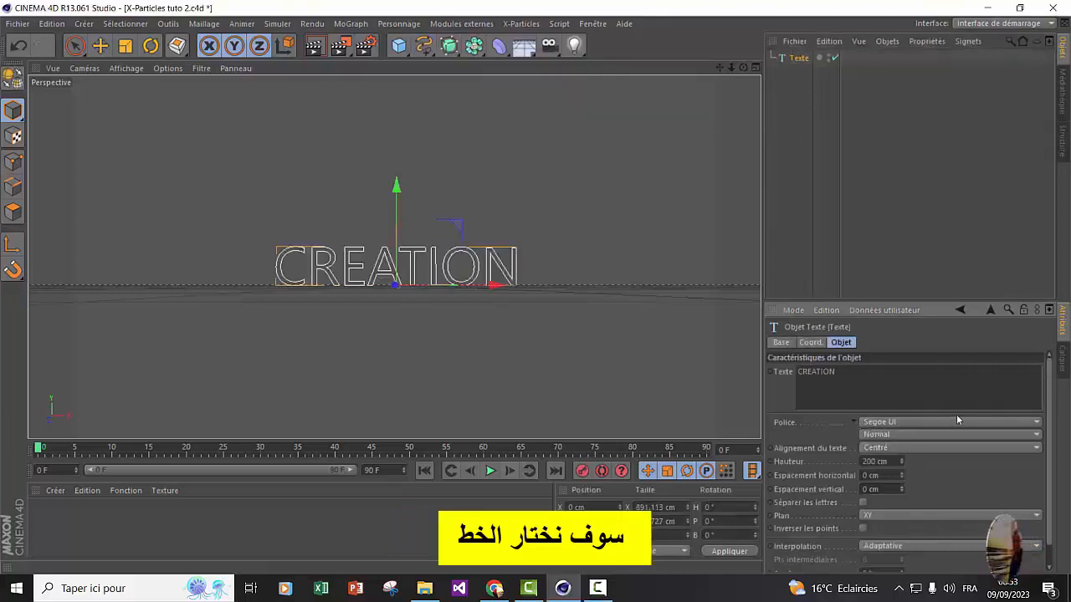
Step: Set the CREATION text's font to Die Nasty and its horizontal spacing to 13 cm
left_click(1031, 421)
scroll(903, 301, "up", 15)
left_click(891, 303)
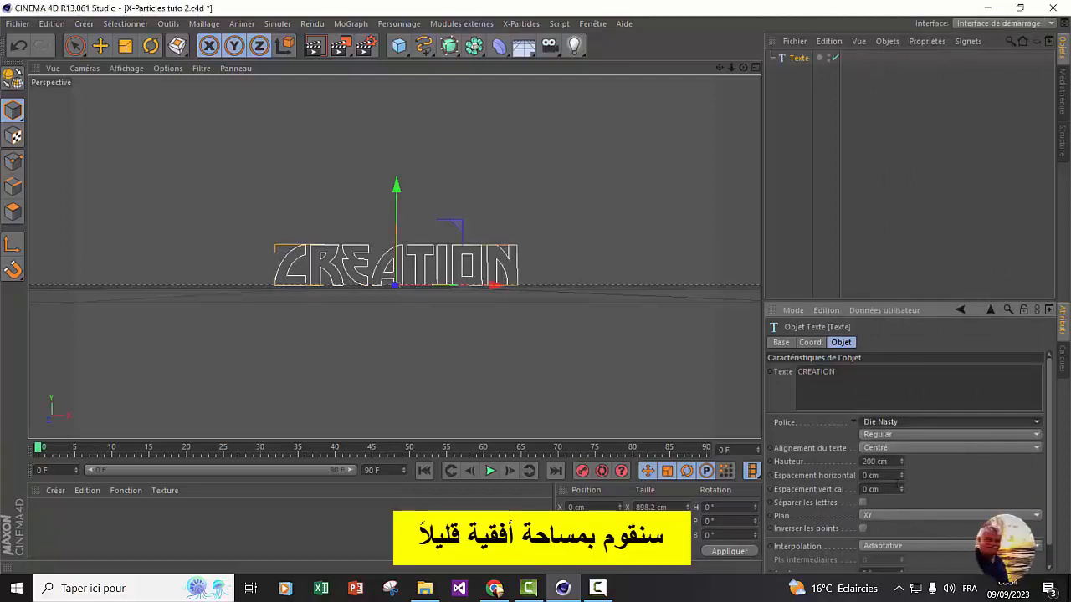
left_click_drag(902, 475, 1006, 358)
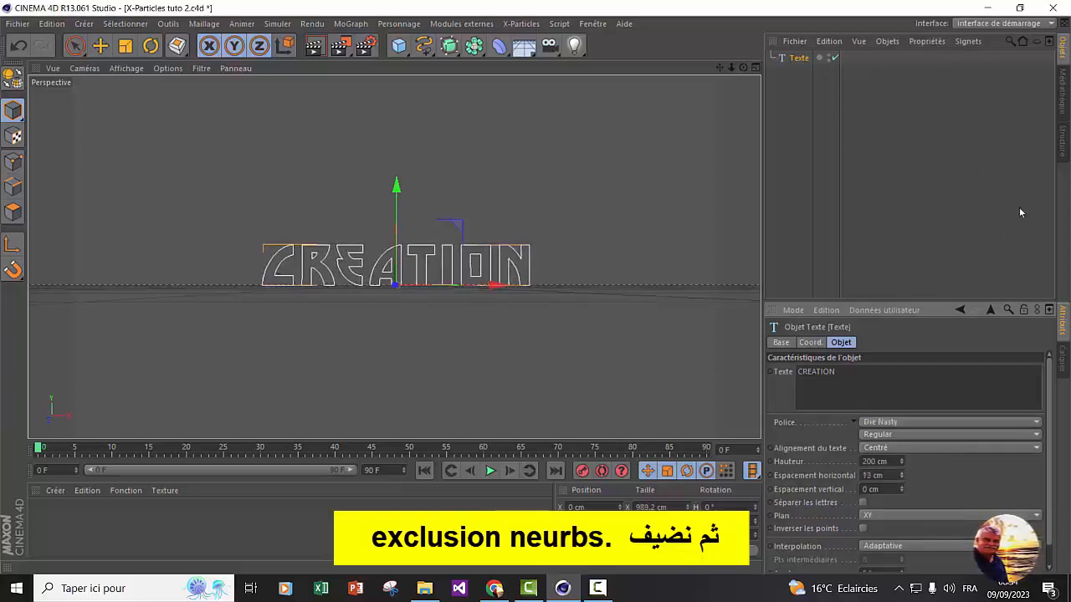
Step: Add an Extrusion NURBS and make the text spline its child
left_click(449, 45)
left_click(649, 67)
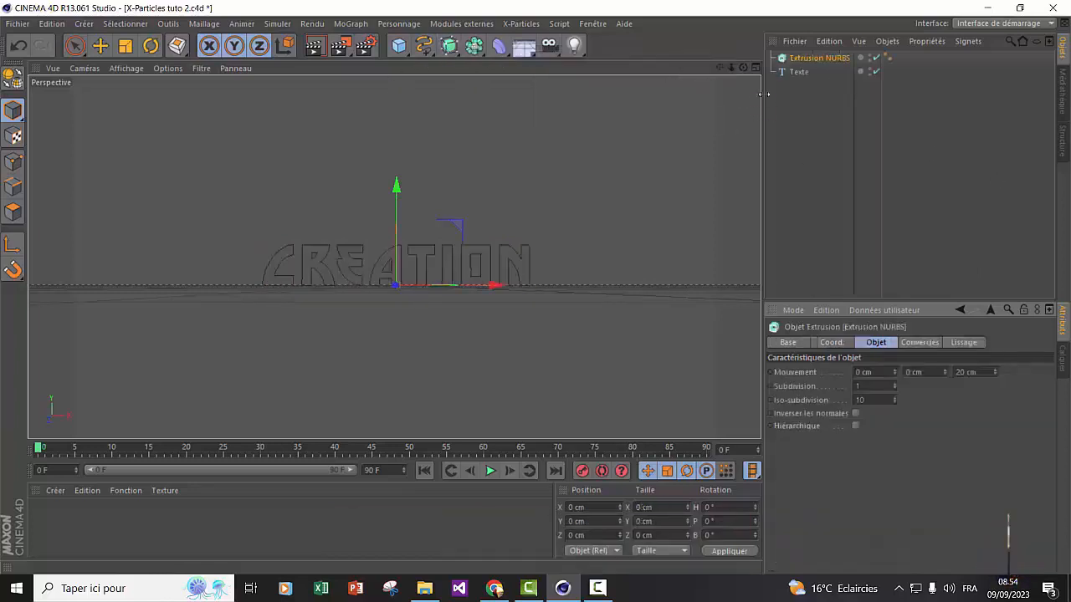
left_click_drag(798, 74, 805, 58)
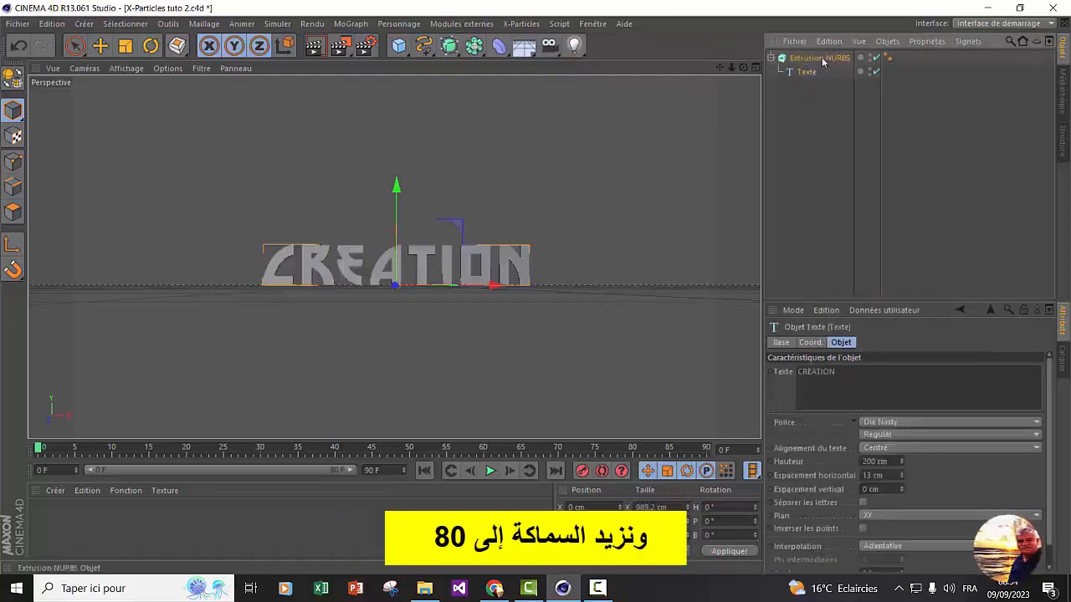
Step: Set the text extrusion's Z movement to 80 cm
left_click(816, 57)
left_click(958, 372)
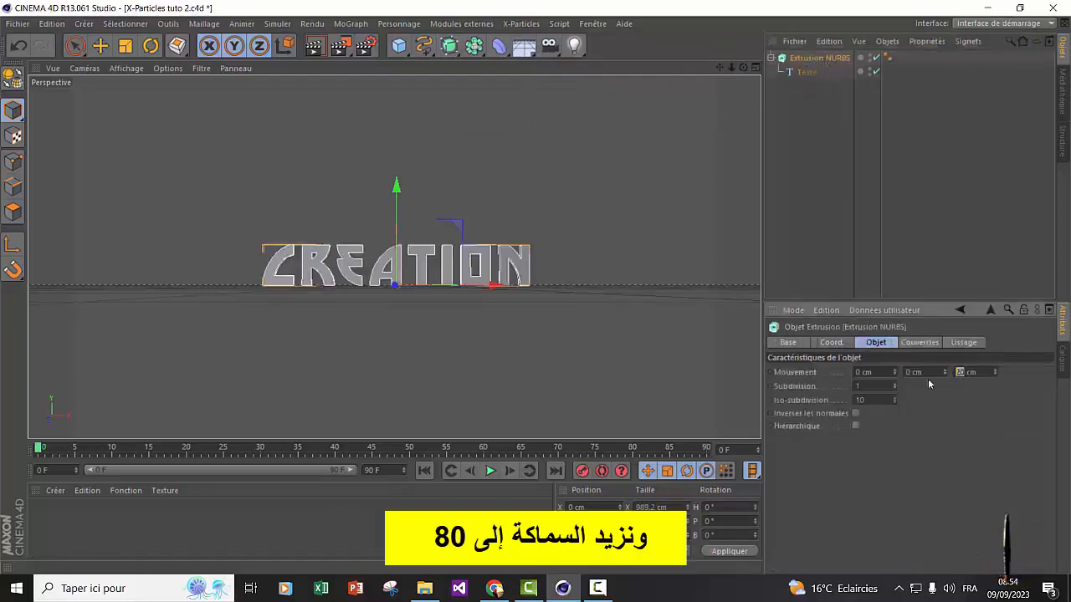
key("BackSpace")
type("8")
key("Return")
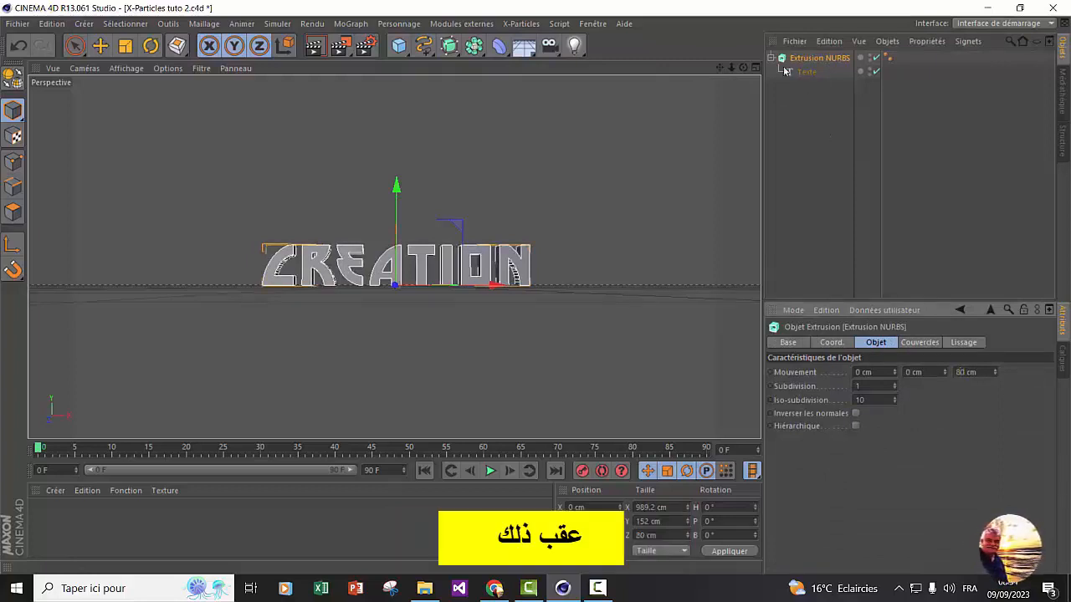
Step: Convert the extruded text to a polygon object and merge it with its child parts using Connecter les objets + Supprimer
left_click(770, 58)
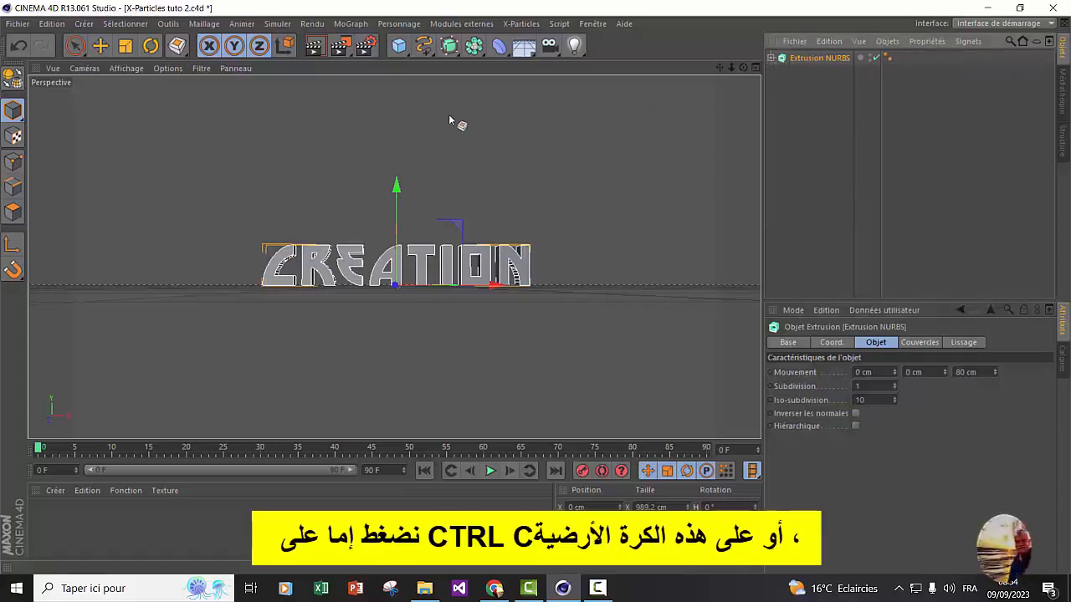
left_click(13, 77)
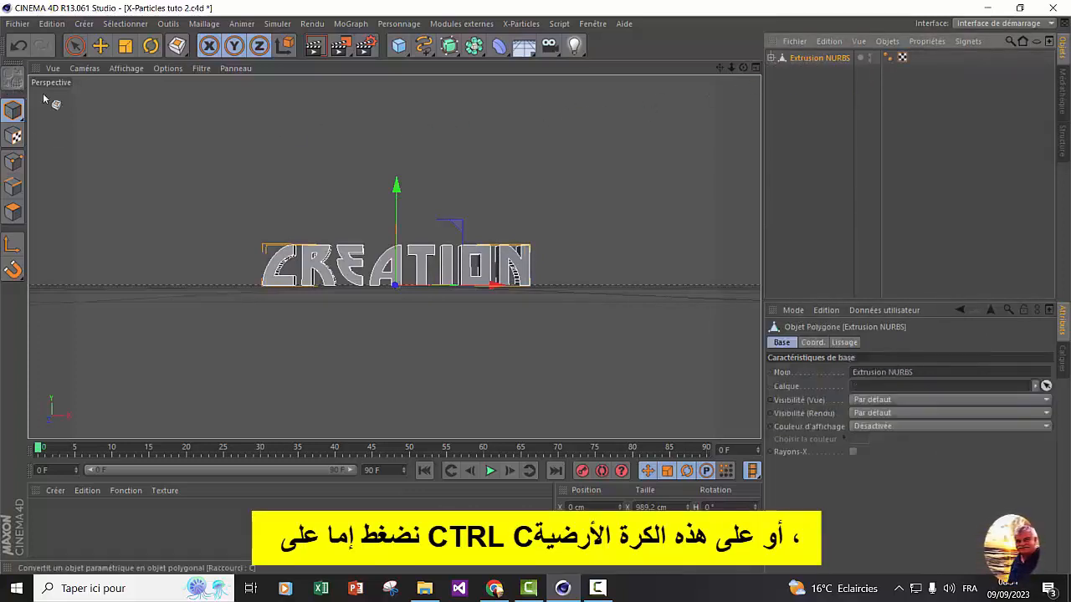
left_click(771, 58)
left_click_drag(892, 79, 779, 60)
right_click(800, 79)
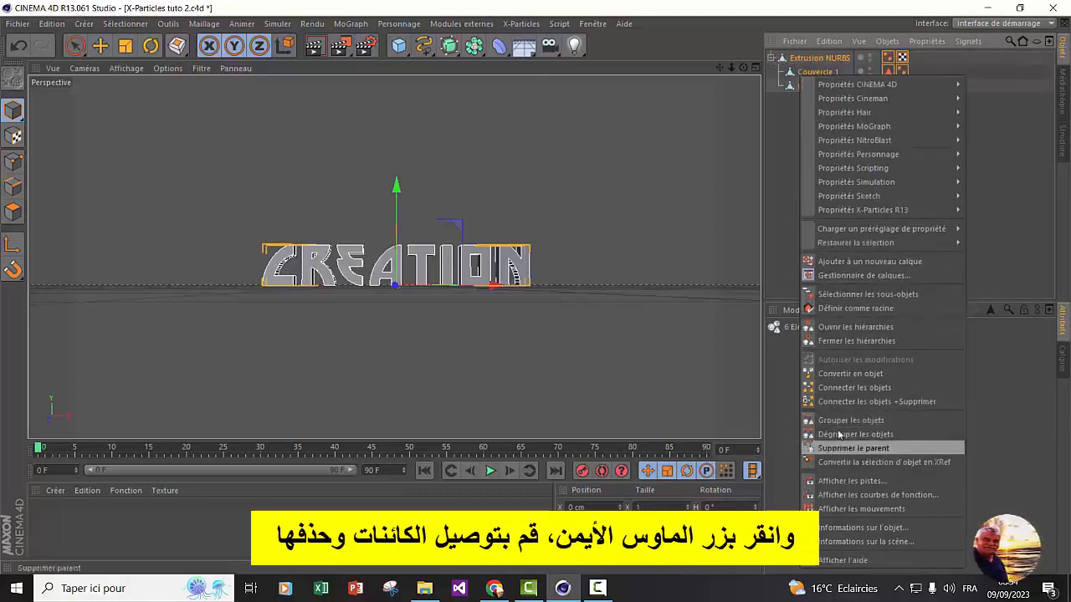
left_click(892, 402)
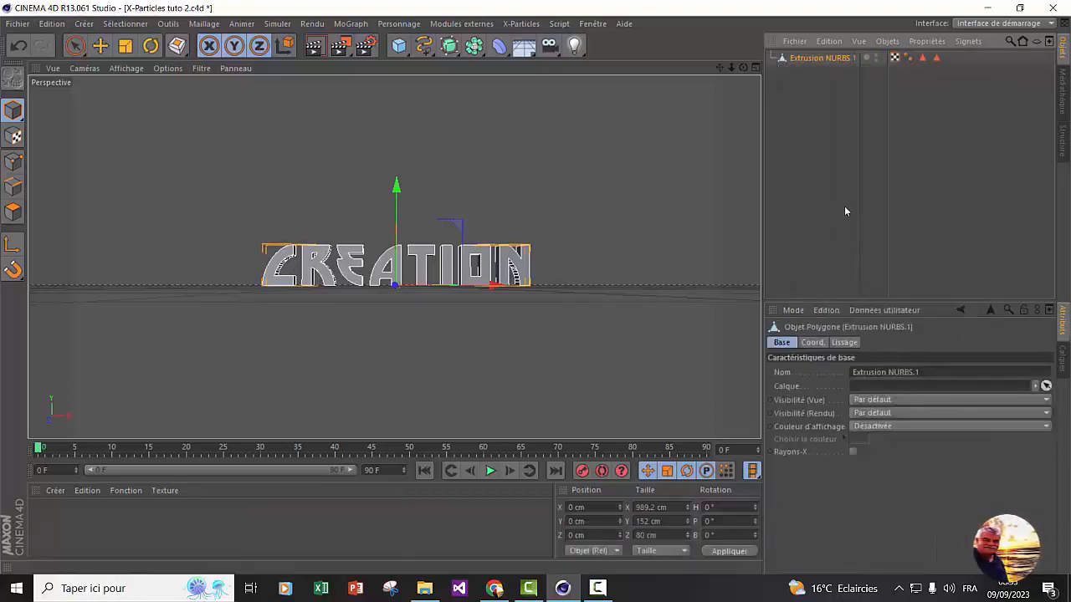
Step: Add a sphere with a 300 cm radius and position it at about X 1066 cm, Y 492 cm
left_click_drag(399, 46, 745, 92)
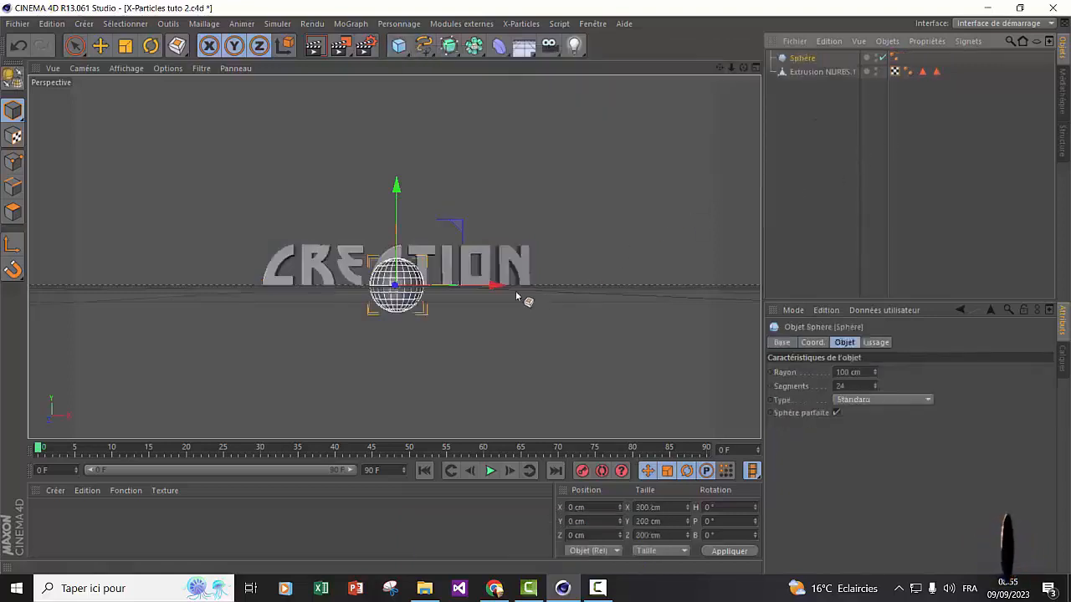
left_click_drag(498, 287, 730, 233)
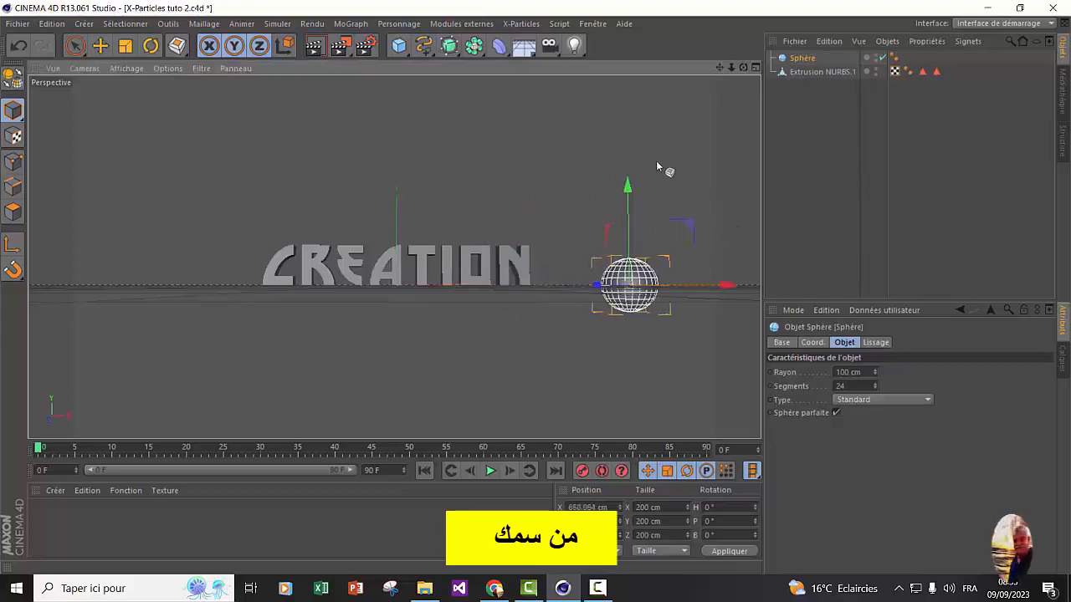
left_click_drag(633, 188, 633, 50)
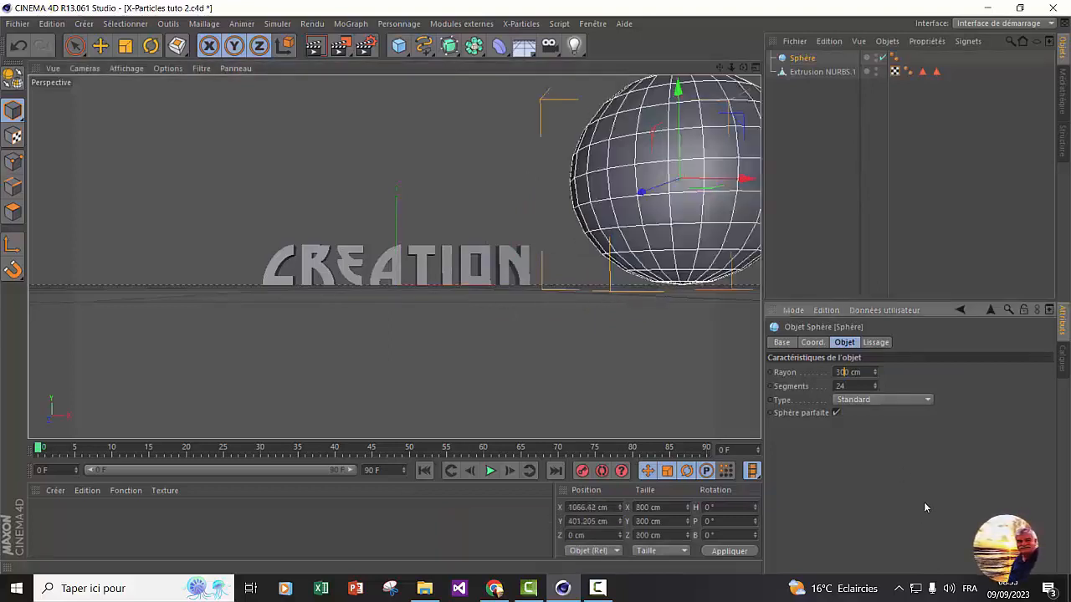
key("Return")
left_click_drag(678, 90, 678, 69)
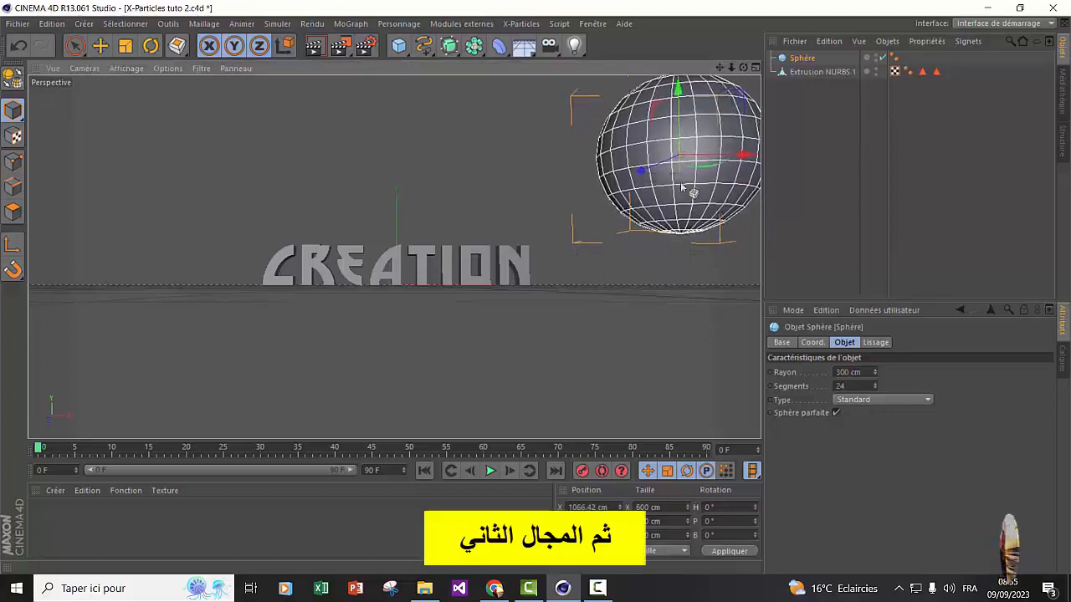
Step: Add a second sphere with an 80 cm radius and move it along X to about -786 cm
left_click(398, 45)
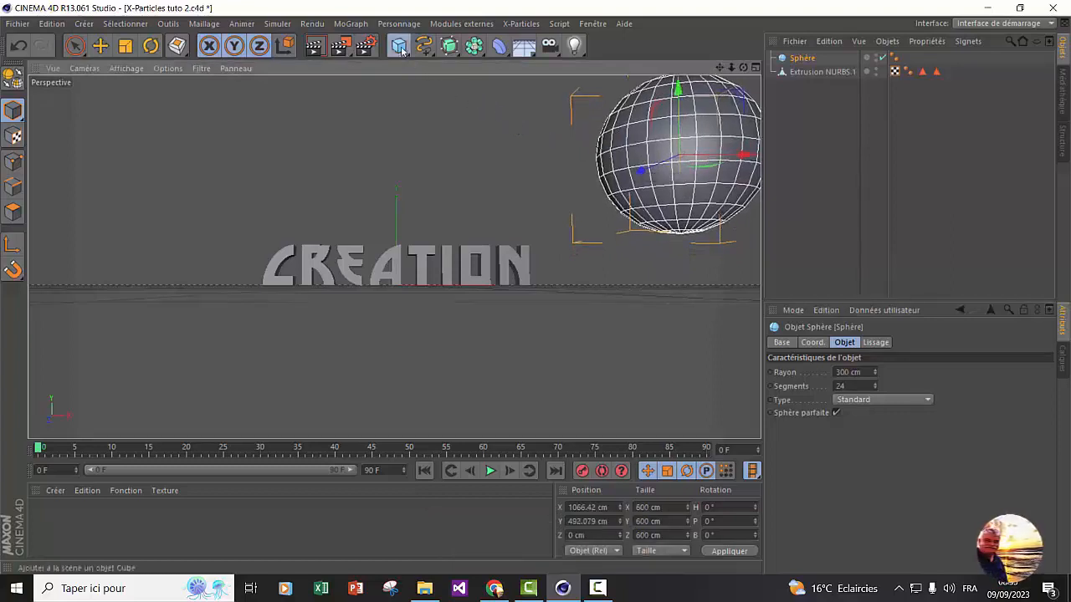
left_click(764, 90)
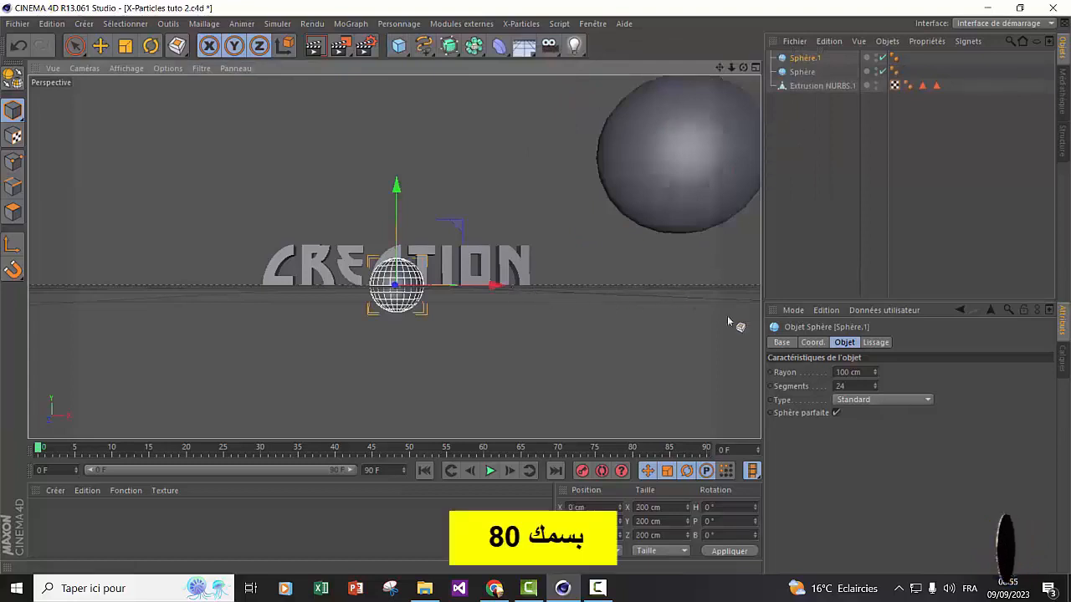
left_click_drag(844, 373, 787, 365)
type("8")
key("Return")
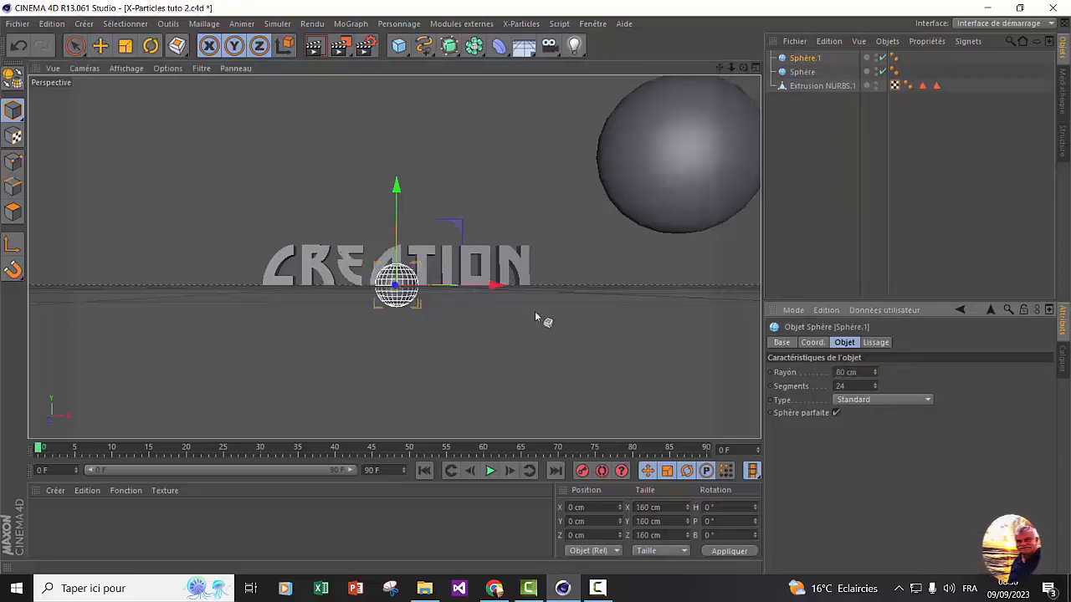
left_click_drag(494, 287, 279, 288)
Step: Add a circle spline lying in the XZ plane with a radius of 1000 cm
left_click(423, 45)
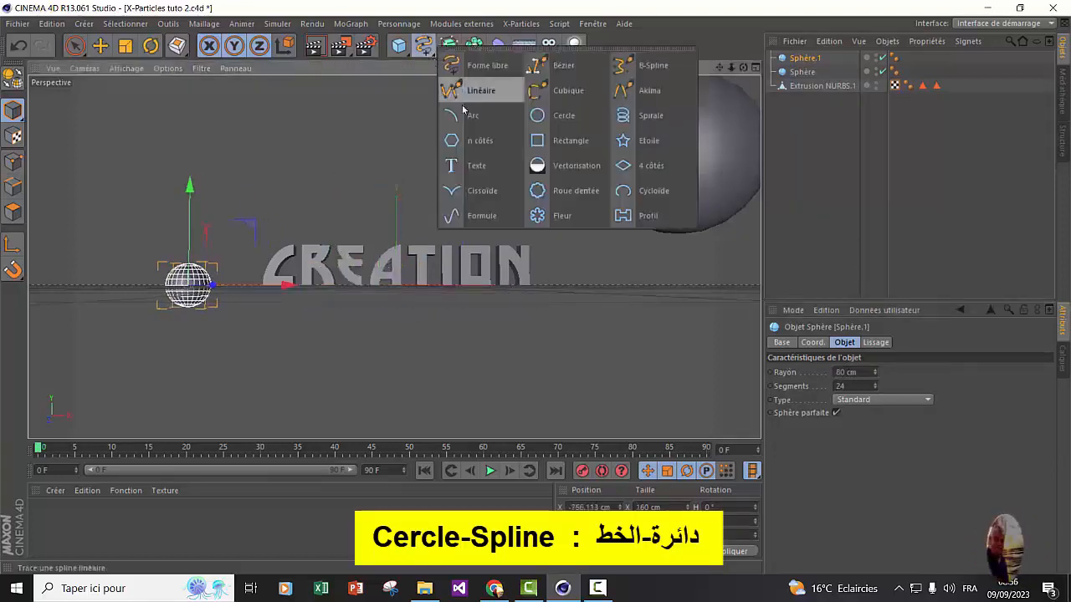
left_click(559, 116)
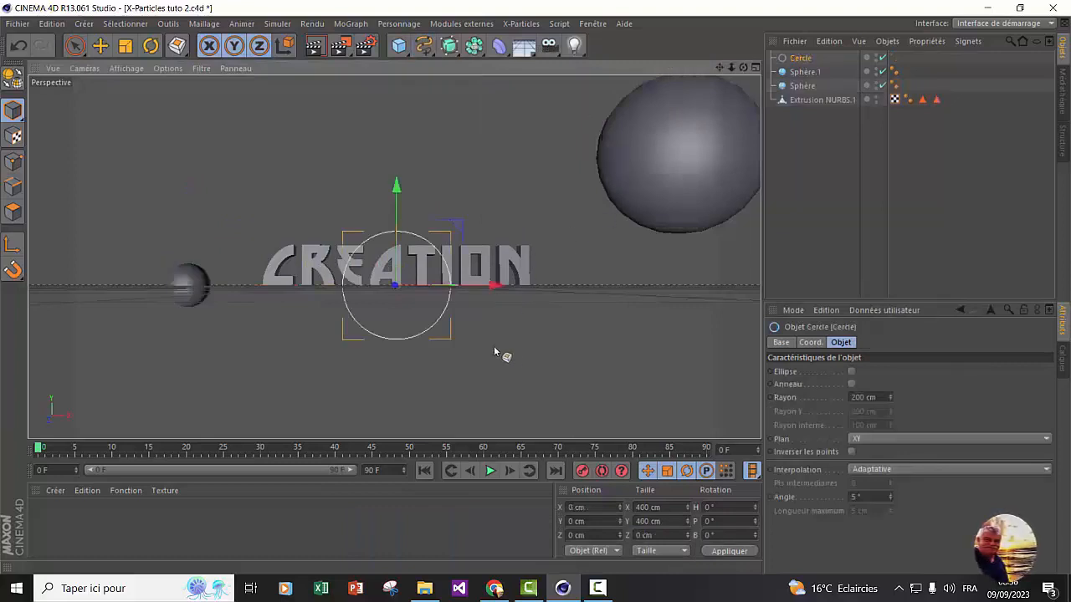
left_click(1047, 440)
left_click(903, 485)
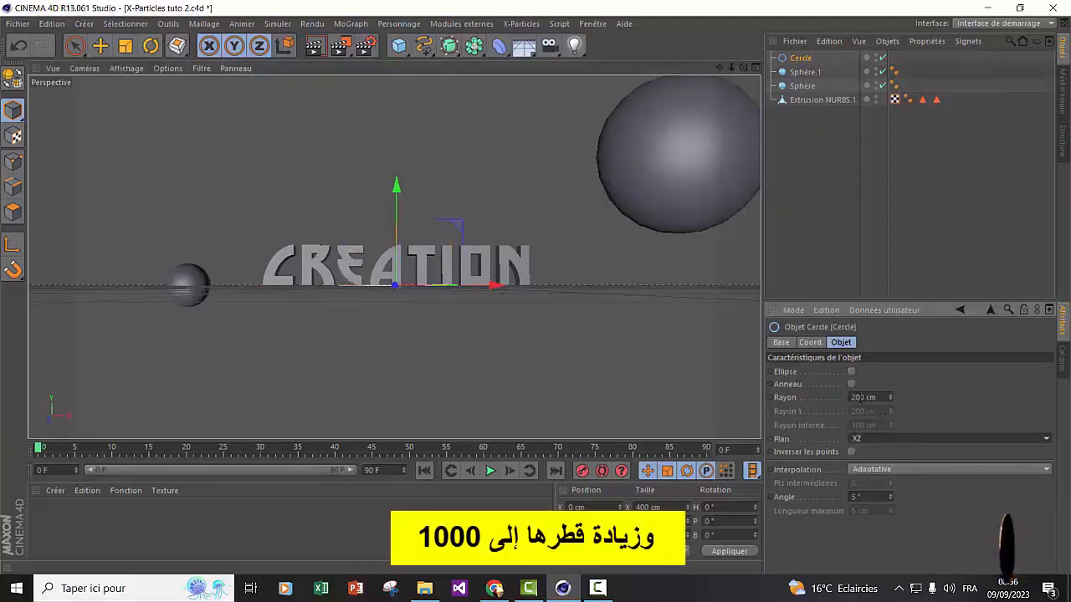
double_click(860, 397)
type("100")
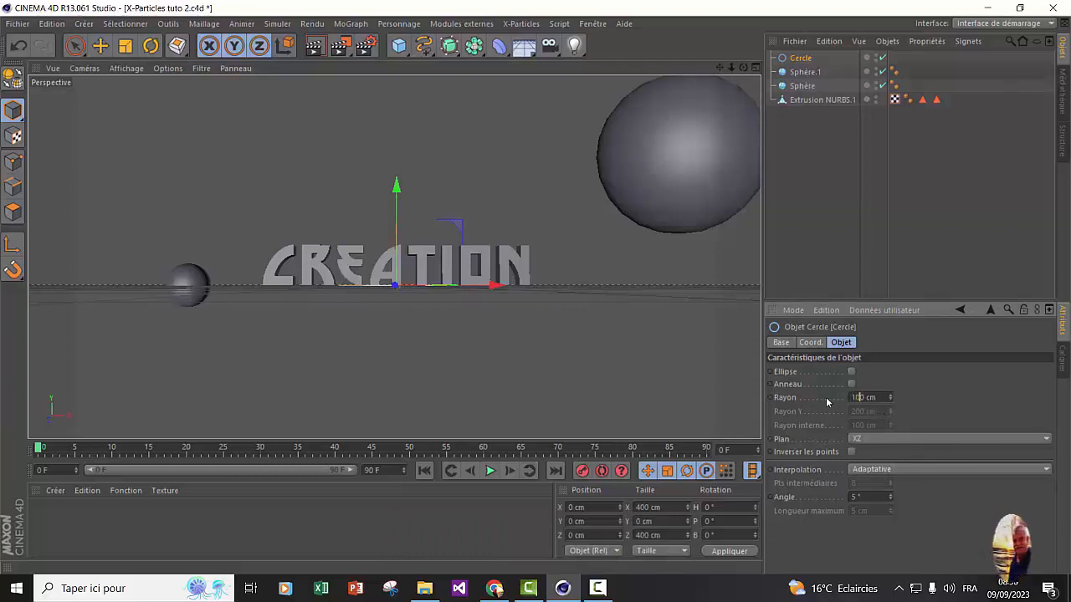
type("0")
key("Return")
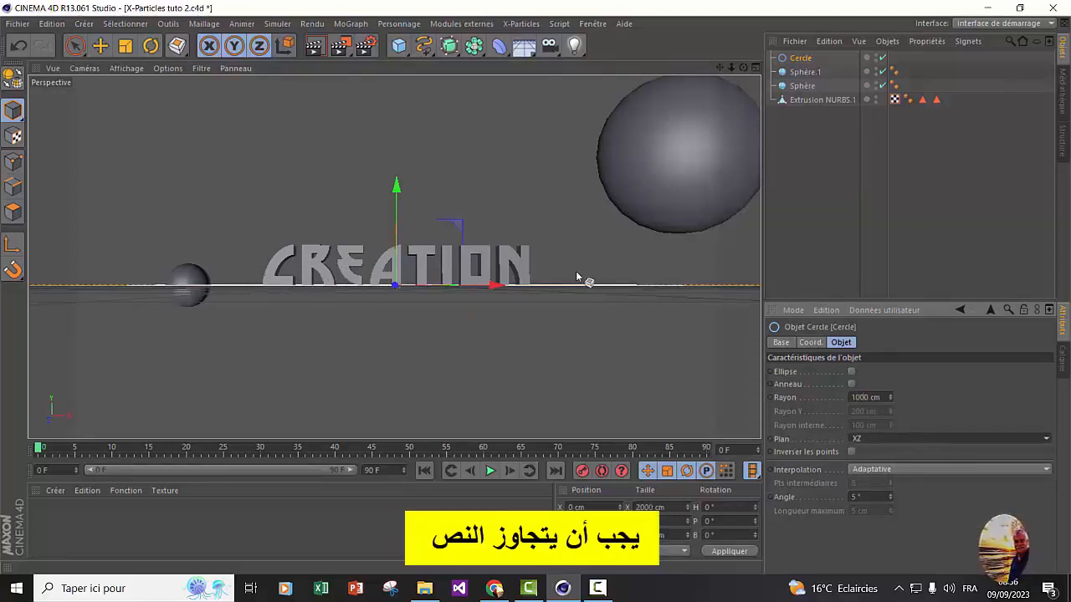
Step: Give the small sphere an Aligner sur la spline property with the circle as its directional spline
left_click(799, 74)
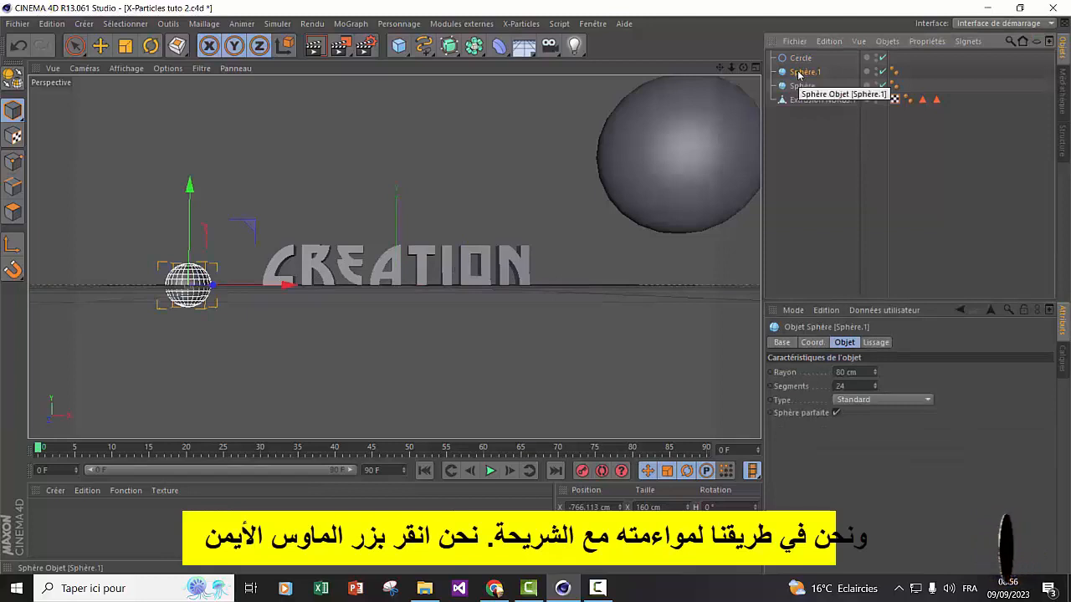
right_click(799, 74)
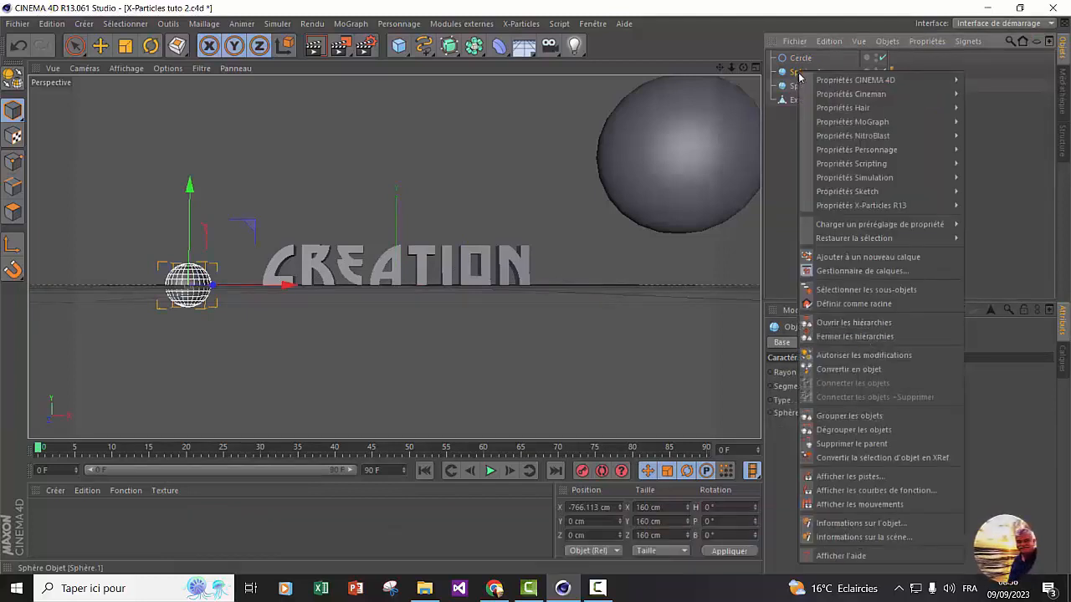
mouse_move(808, 81)
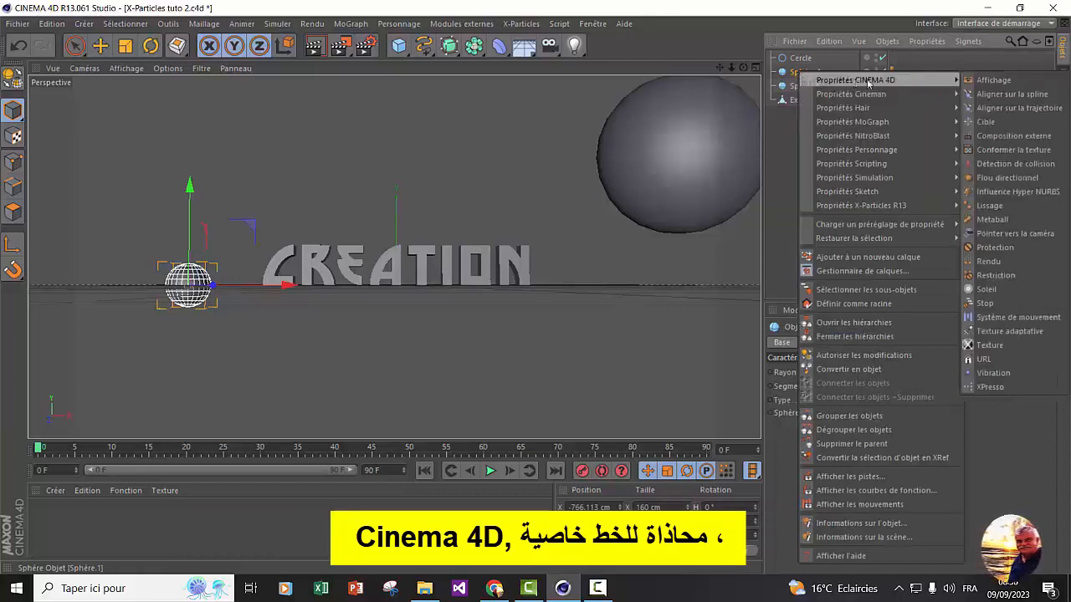
left_click(1011, 94)
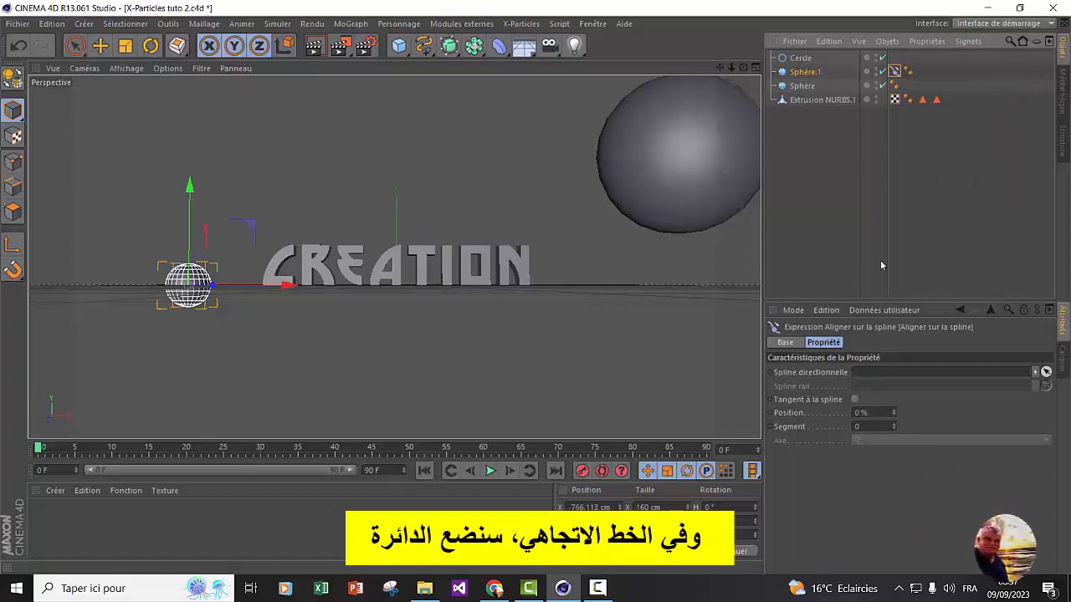
left_click_drag(906, 337, 909, 375)
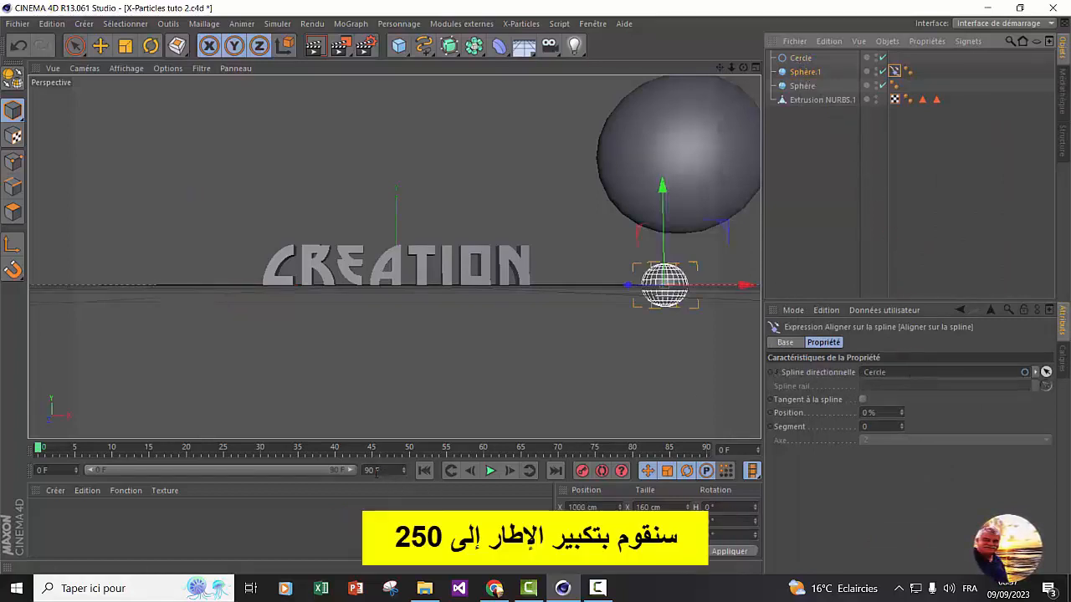
Step: Set the animation length to 250 frames and extend the preview range to its full length
left_click_drag(371, 474, 348, 474)
type("25")
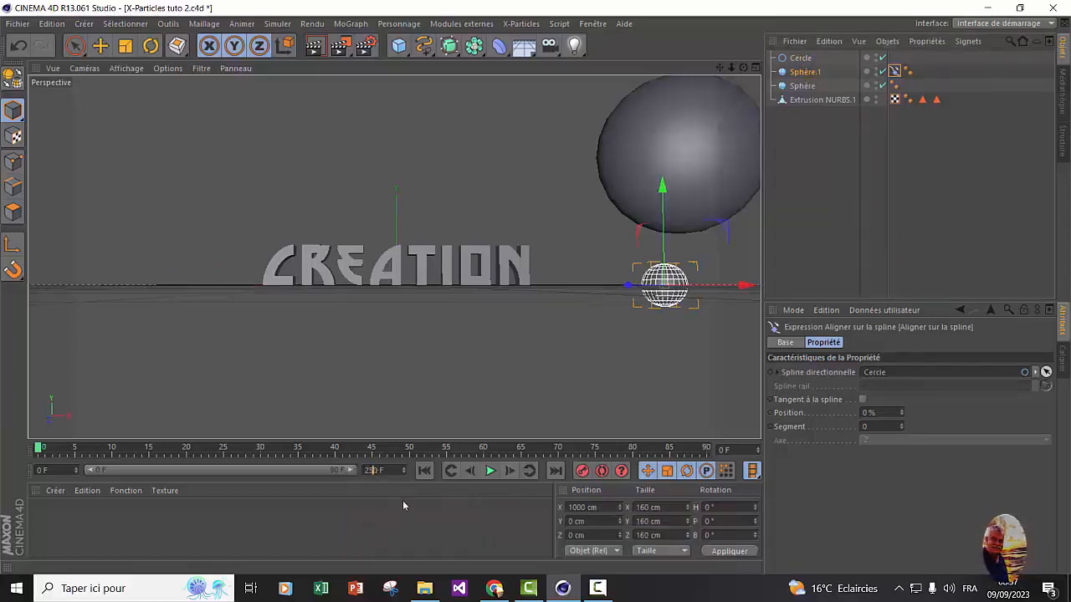
key("Return")
left_click_drag(189, 474, 352, 470)
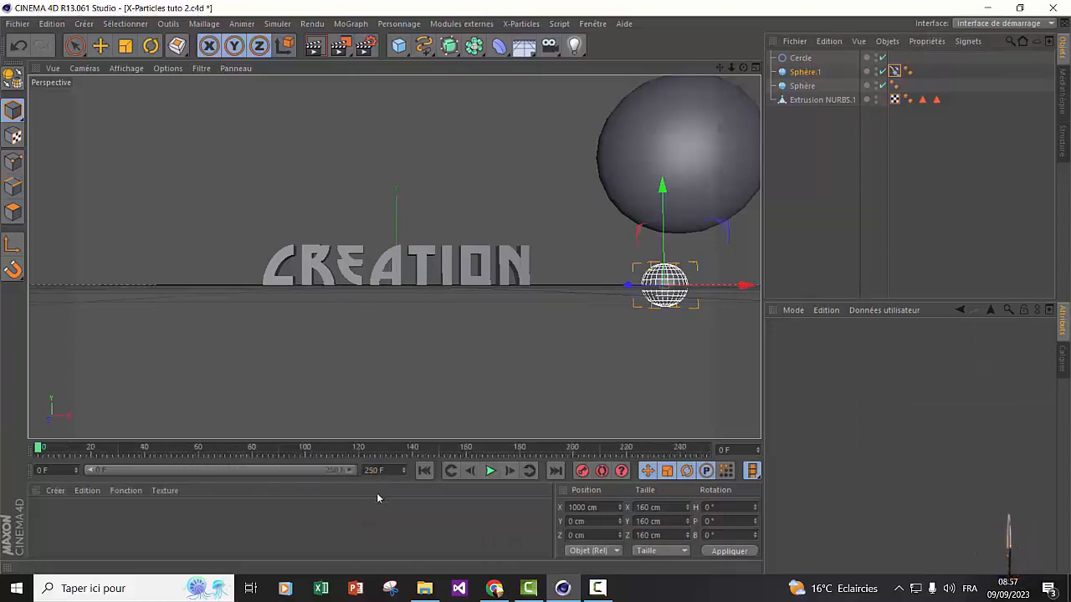
Step: Keyframe the small sphere's Position along the circle spline at 100% on frame 0
left_click(804, 73)
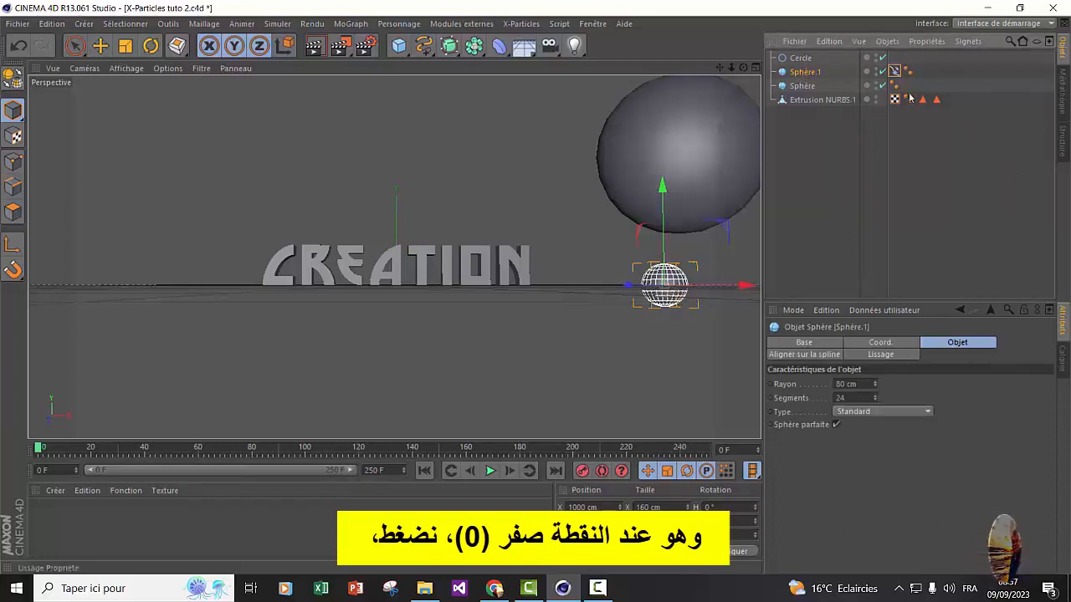
left_click(894, 71)
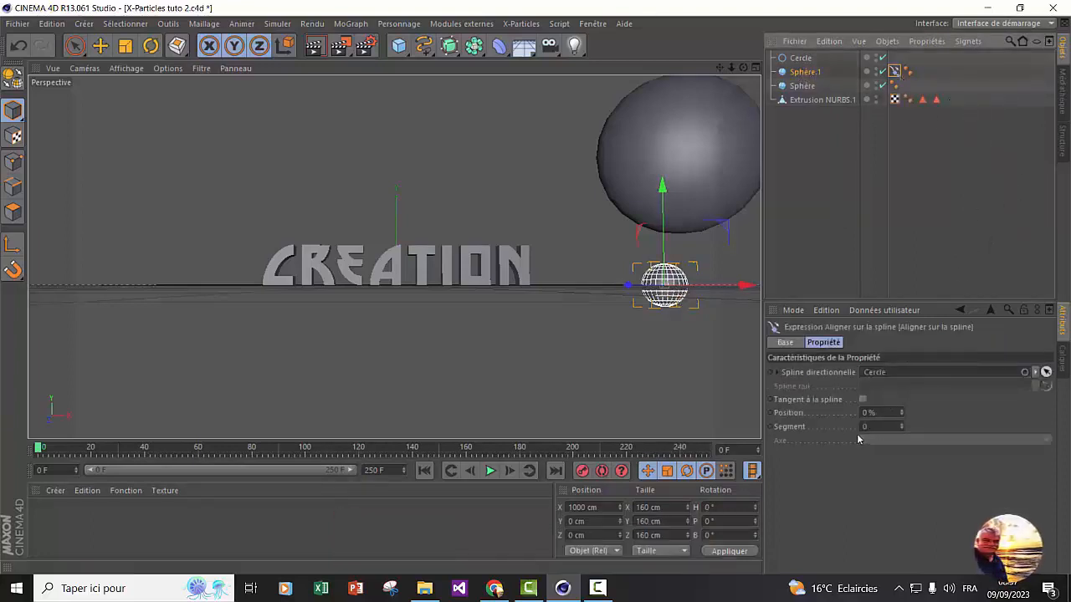
left_click(901, 414)
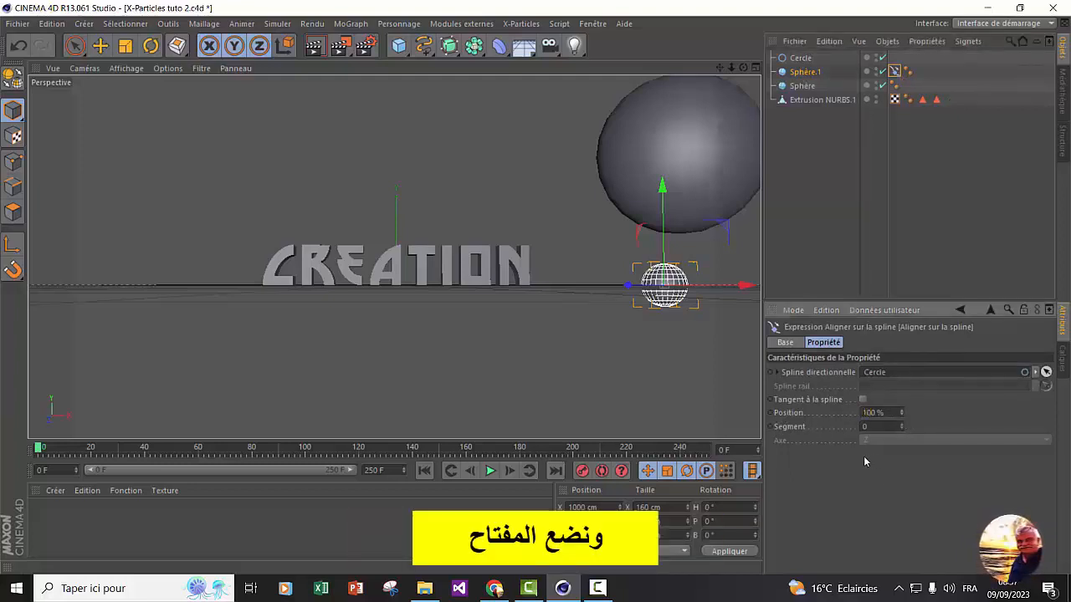
left_click(772, 413)
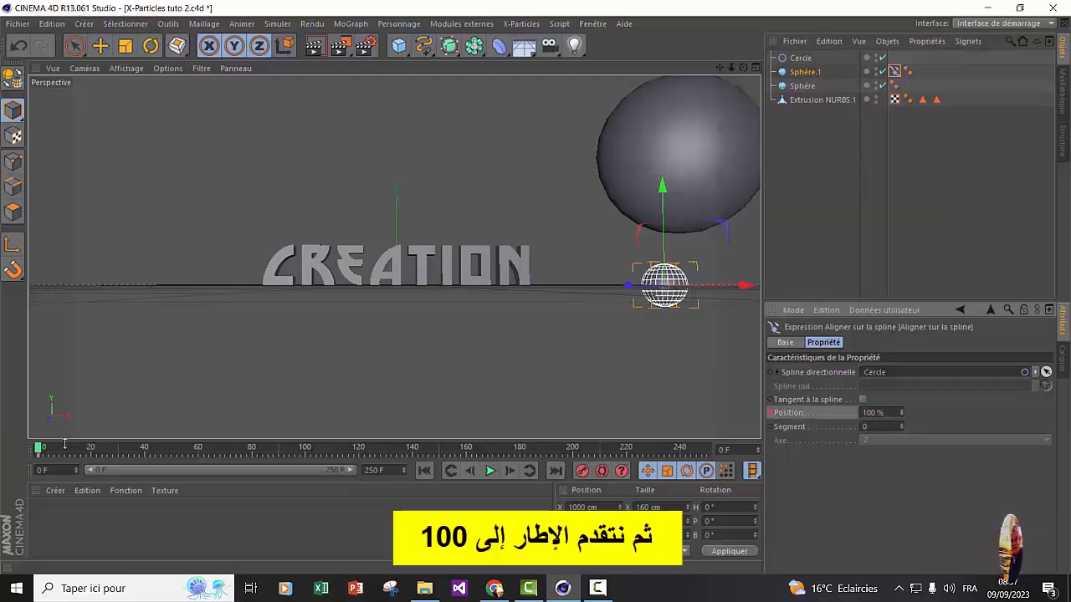
Step: Keyframe the small sphere's Position along the circle spline at 0% on frame 100
left_click_drag(46, 450, 226, 450)
left_click_drag(303, 476, 304, 472)
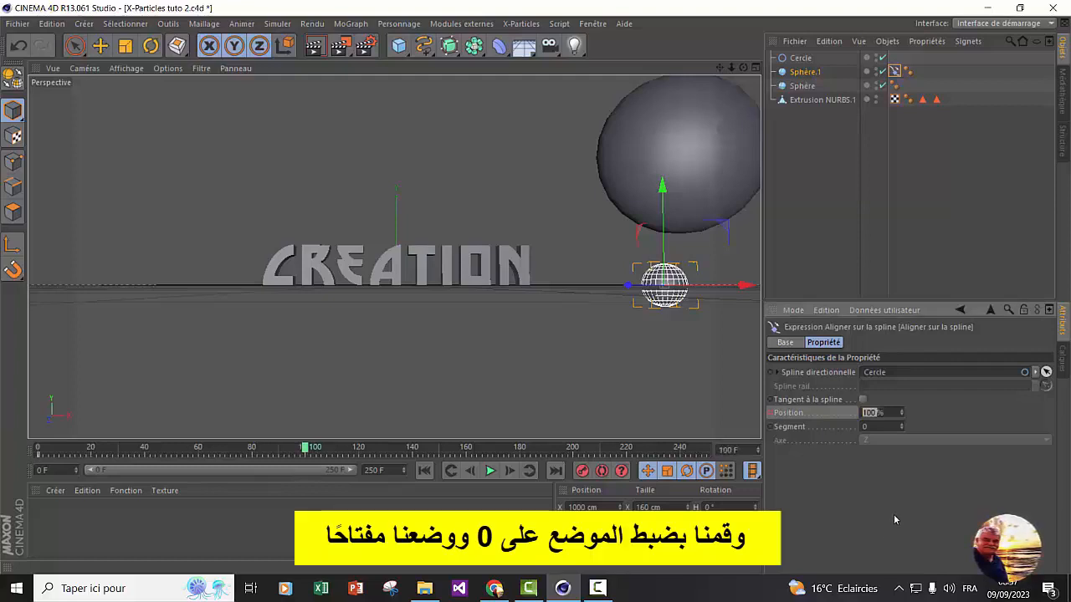
type("0")
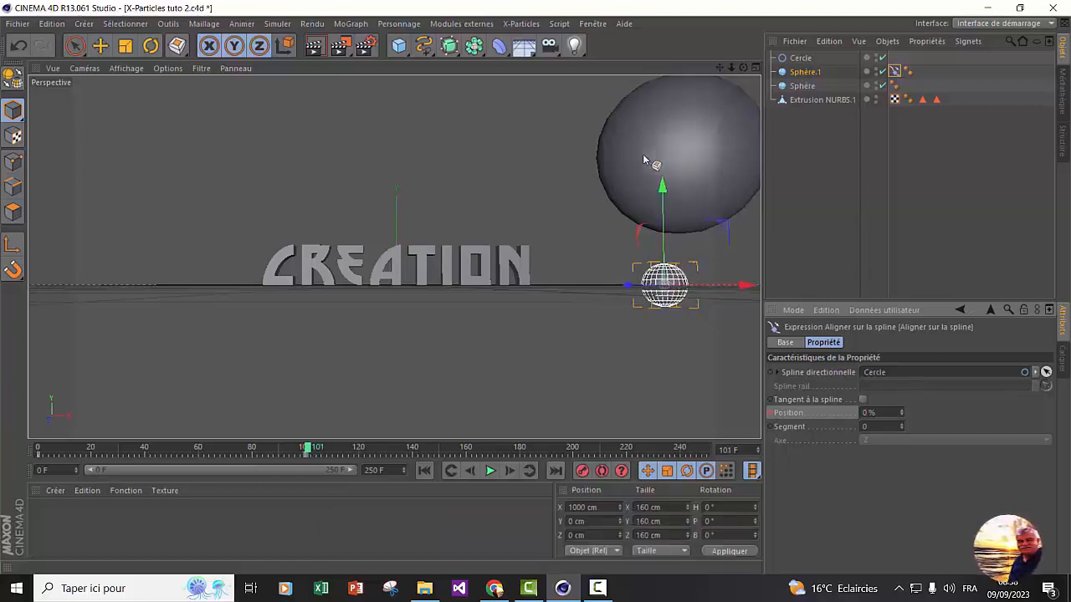
Step: Tilt the circle spline to about -17.4° in B and move it to about X -24 cm, Y 77 cm
left_click(150, 46)
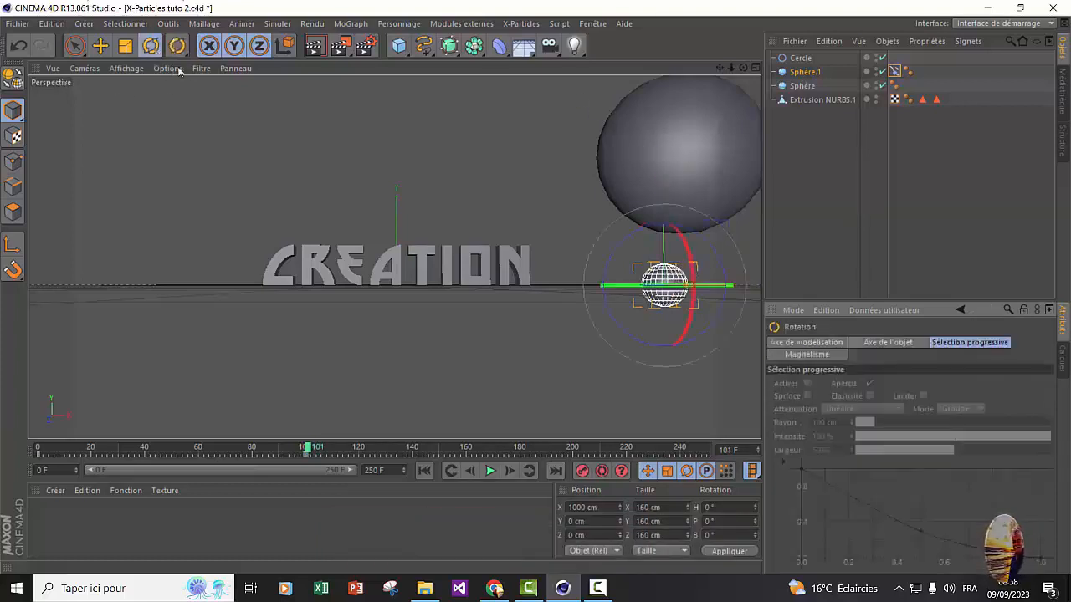
left_click(800, 57)
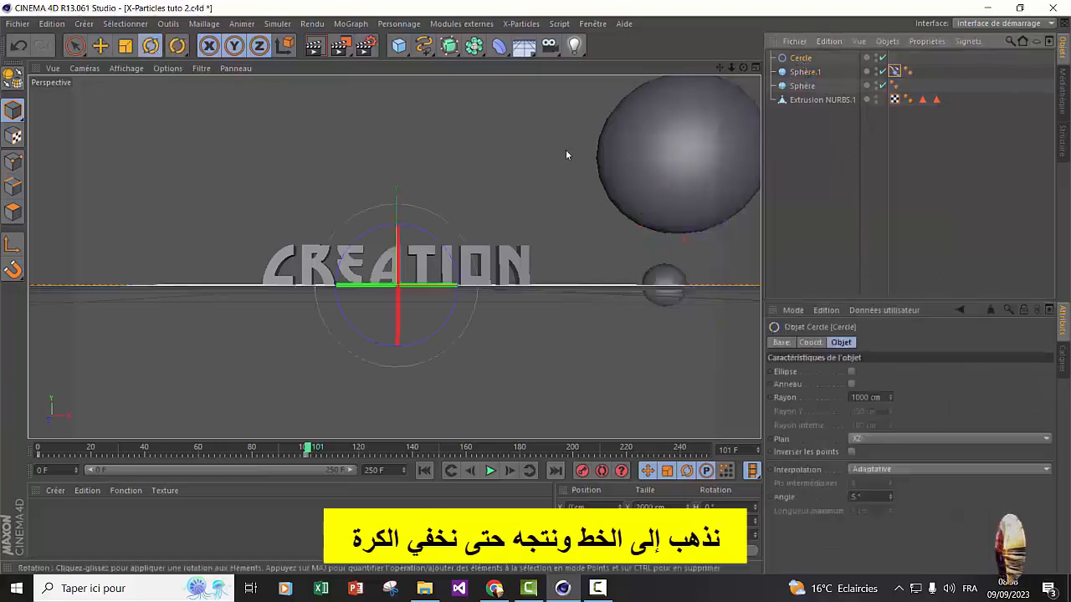
left_click_drag(453, 263, 450, 241)
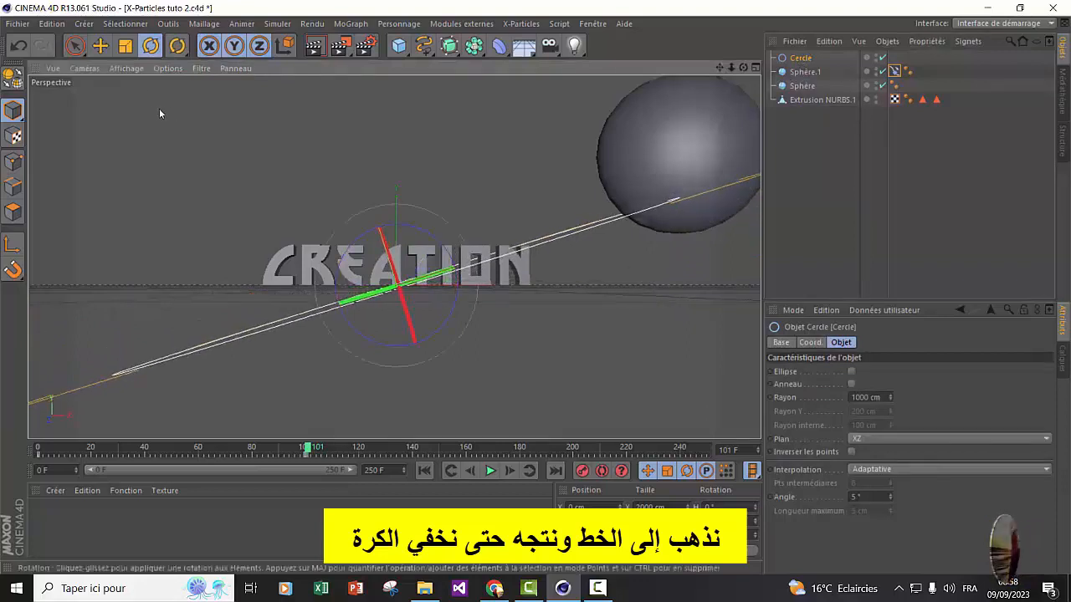
left_click(74, 45)
left_click_drag(365, 191, 360, 166)
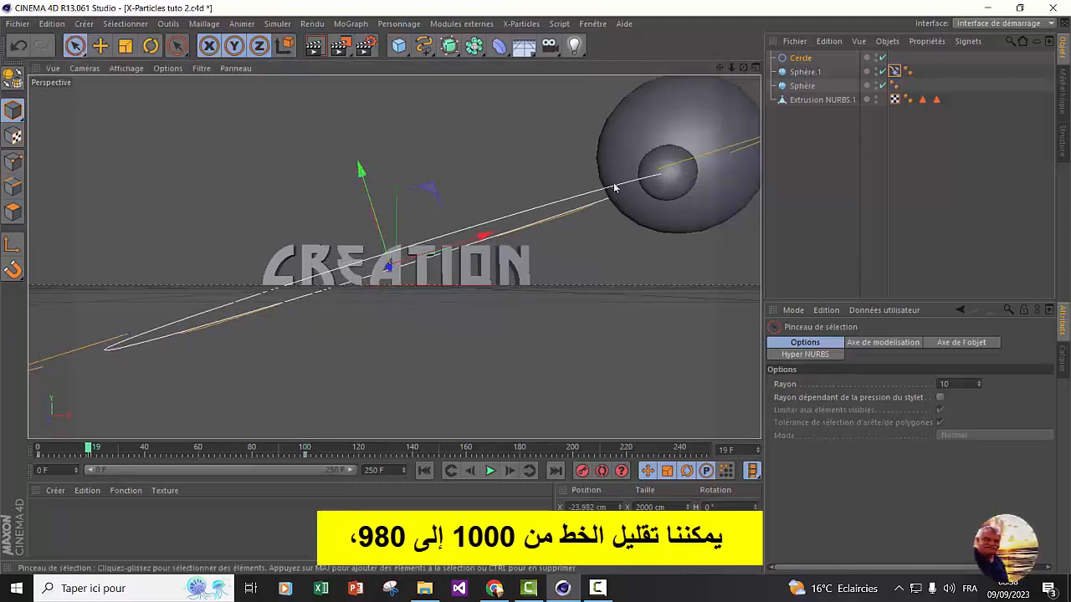
Step: Set the circle spline's radius to 950 cm, play the orbit, and nudge the circle up its own Y axis to about X -31 cm
left_click(800, 59)
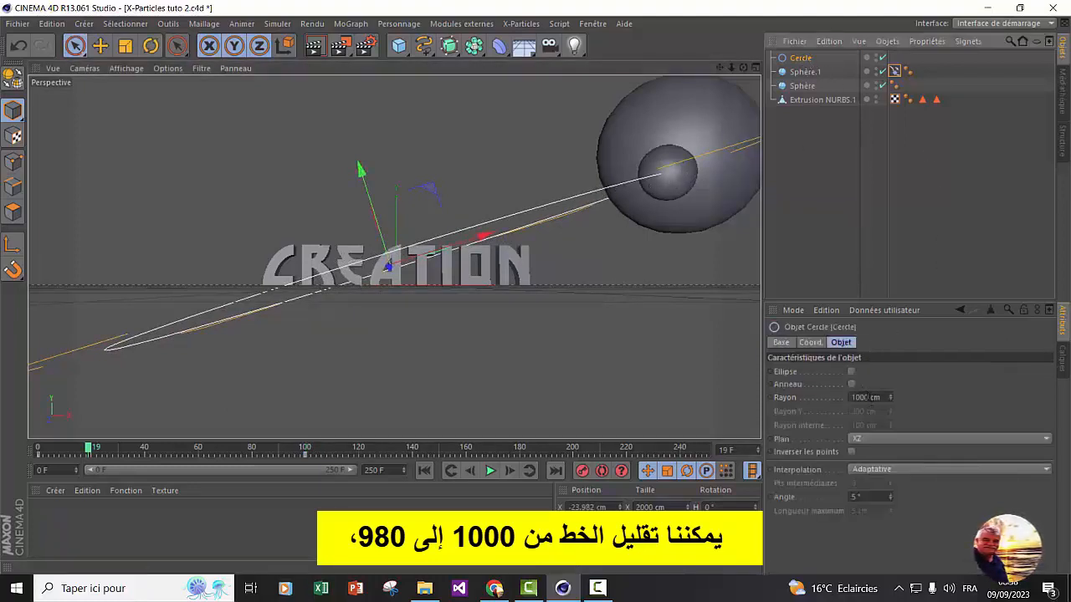
left_click_drag(867, 398, 797, 376)
type("98")
key("Return")
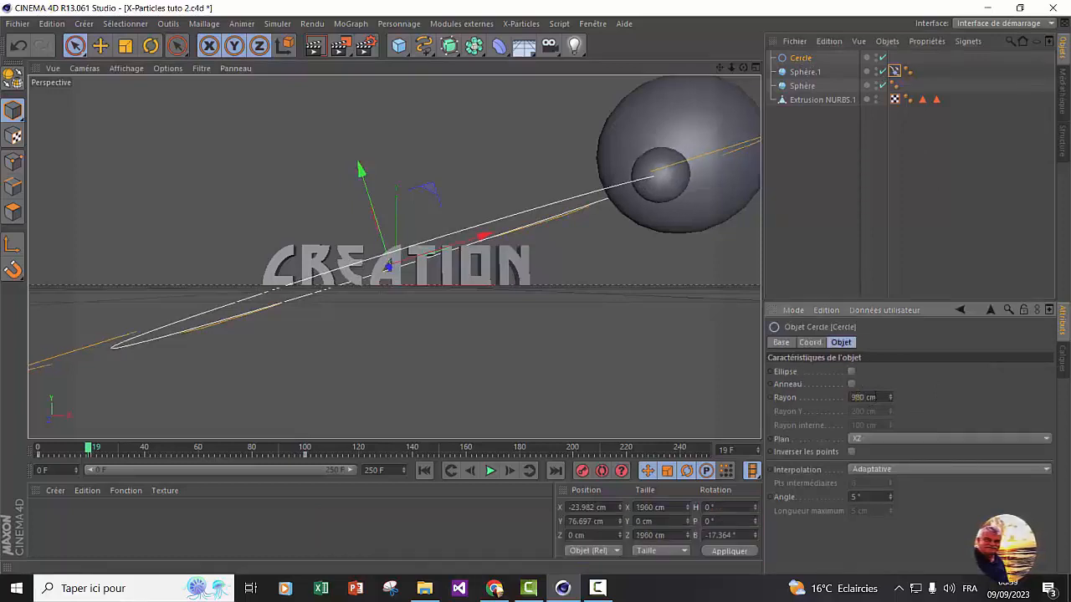
type("97")
key("Return")
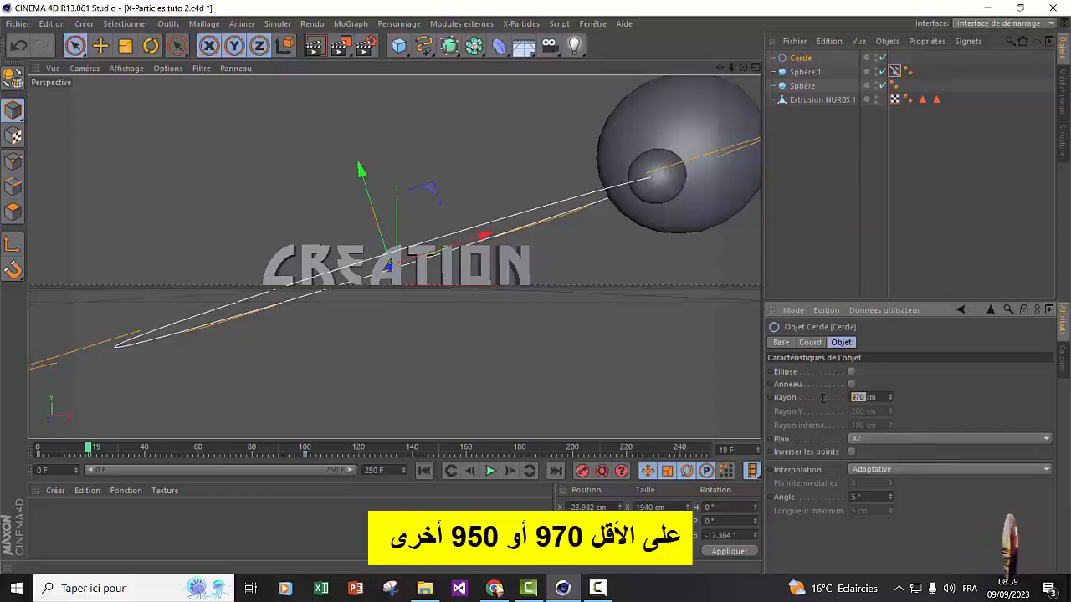
type("95")
key("Return")
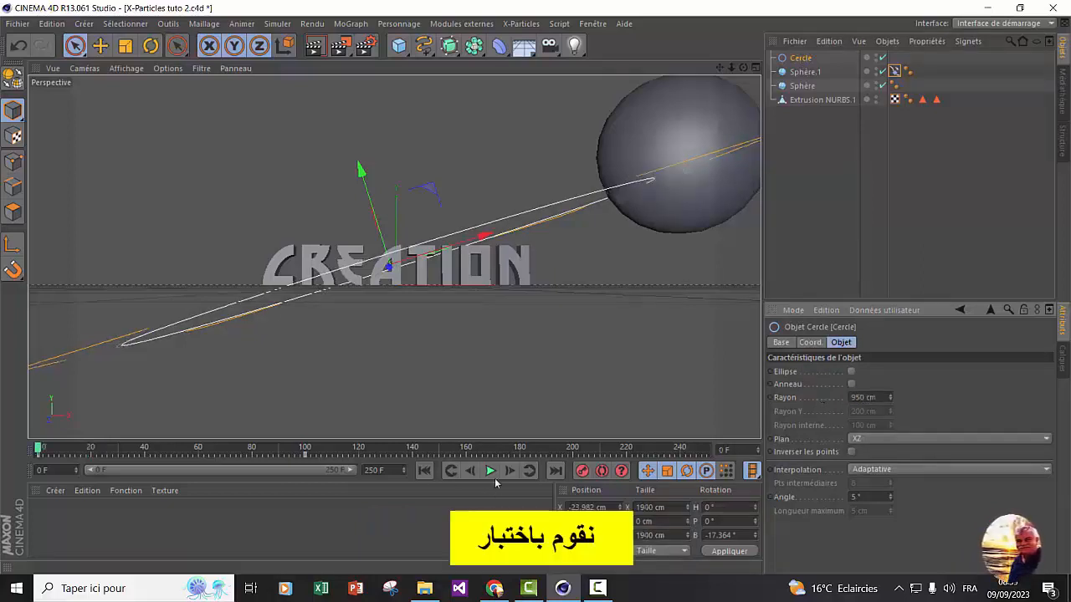
left_click(489, 471)
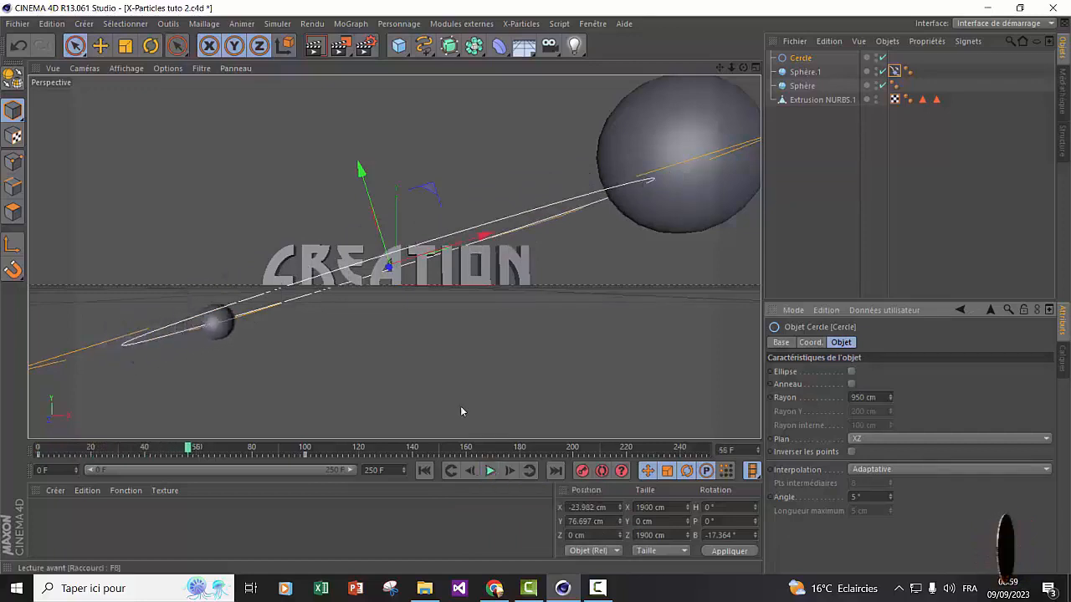
left_click_drag(358, 165, 372, 168)
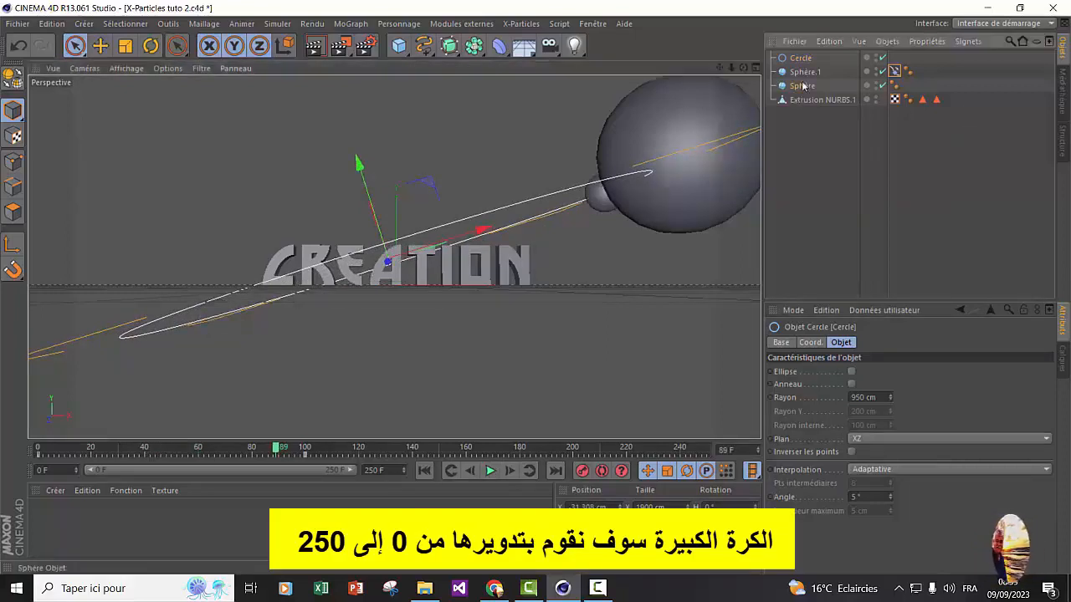
Step: Keyframe the large sphere's H rotation at 0° on frame 0
left_click(802, 85)
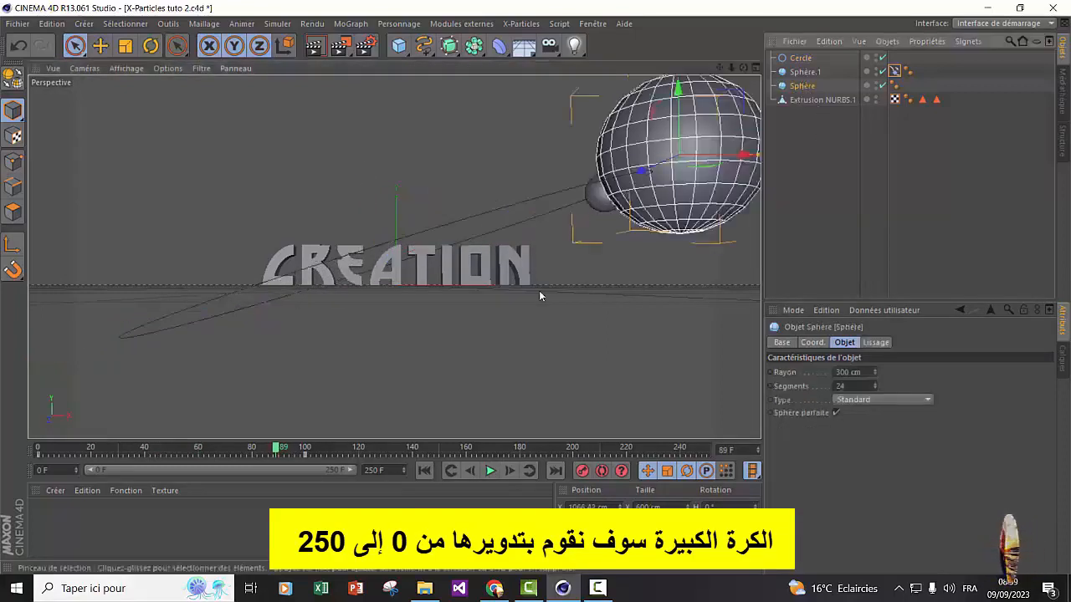
left_click(424, 470)
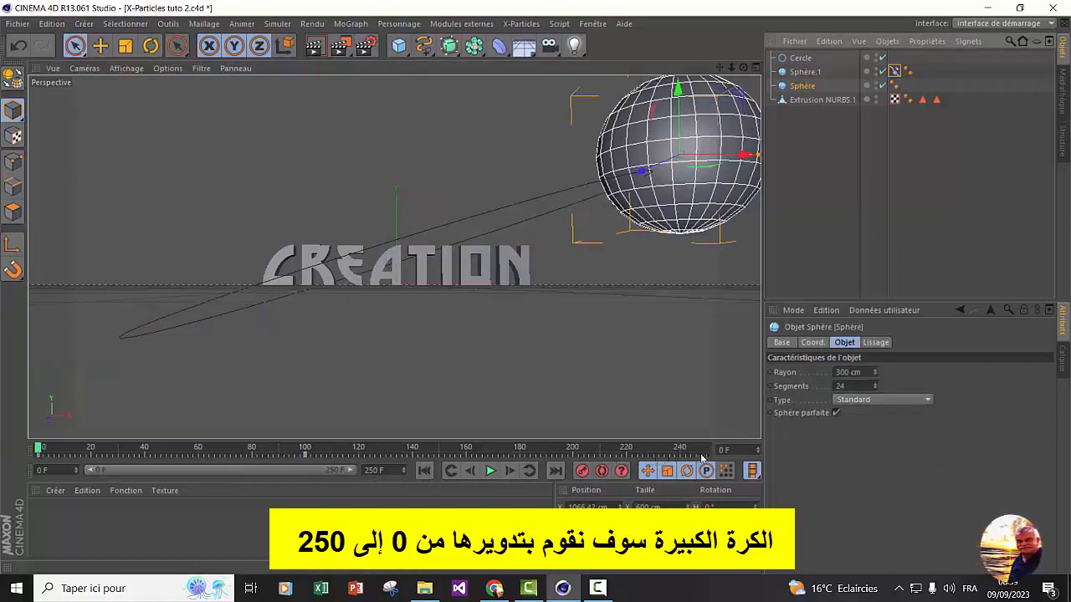
left_click(810, 343)
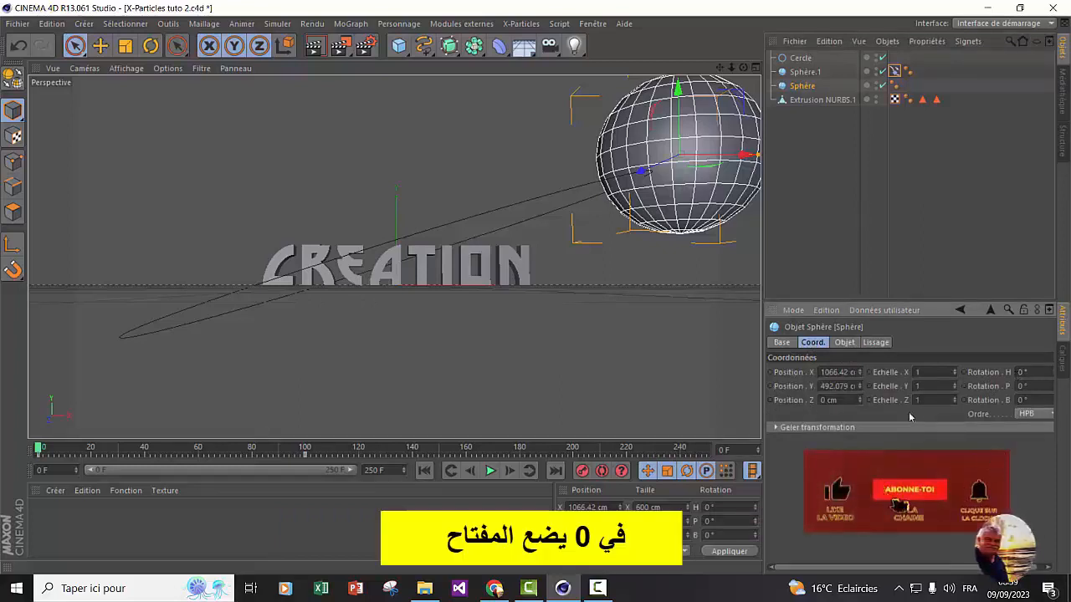
left_click(964, 373, "ctrl")
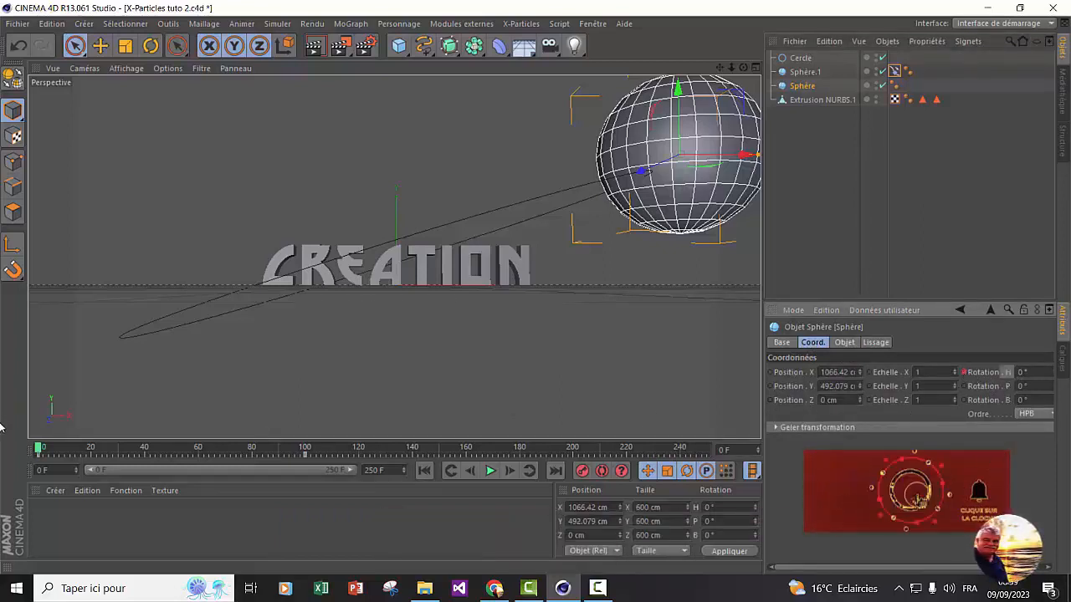
Step: Keyframe the large sphere's H rotation at 300° on frame 250
left_click_drag(38, 449, 706, 450)
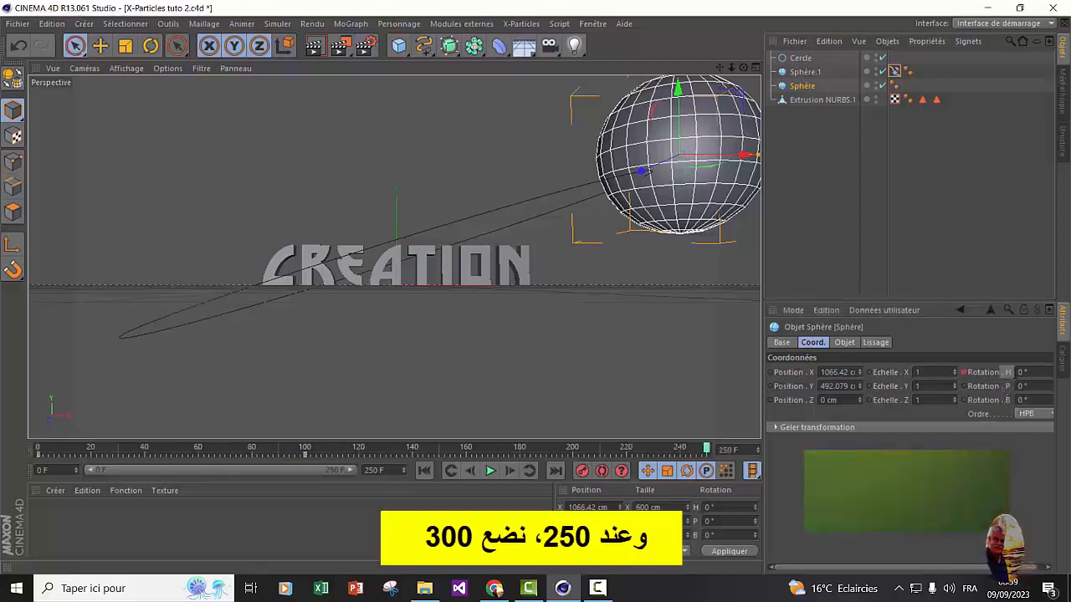
left_click(1019, 371)
type("30")
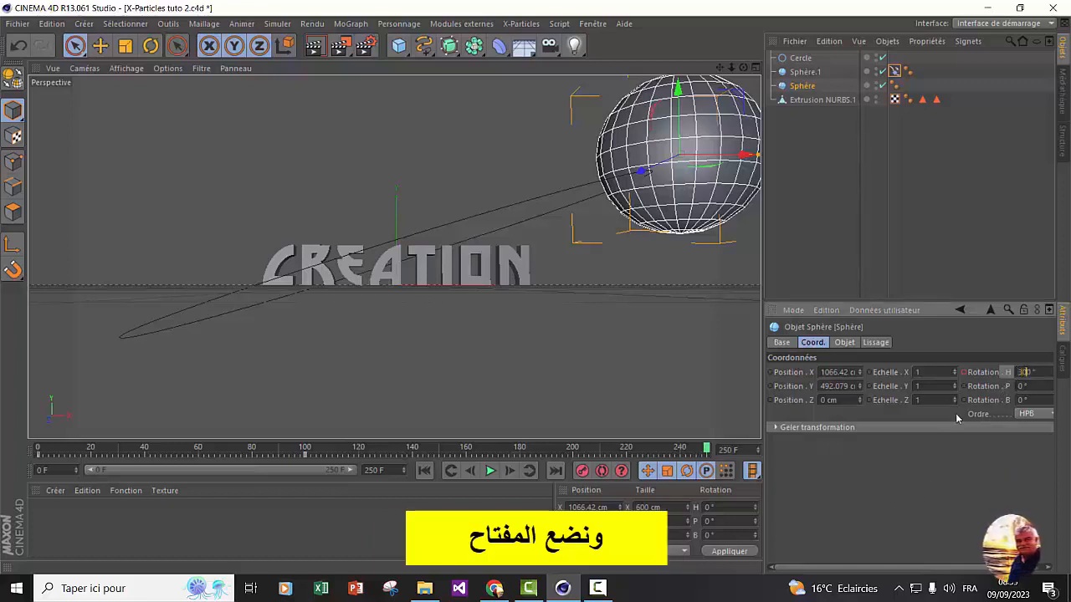
key("Return")
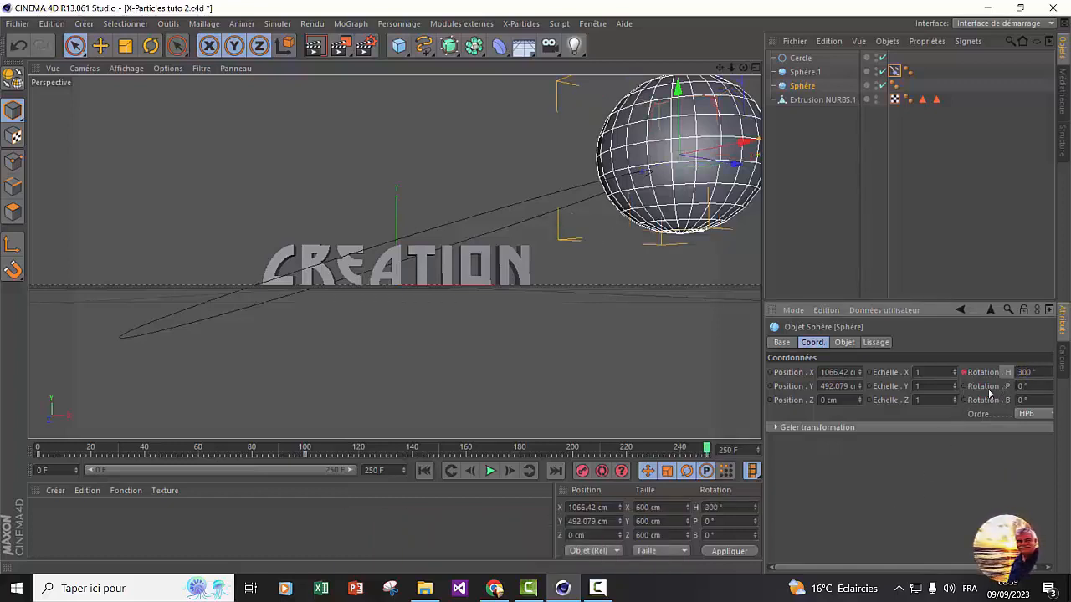
Step: Keyframe the small sphere's H rotation at 0° on frame 0 and 360° on frame 250, and play the animation from the start
left_click(813, 73)
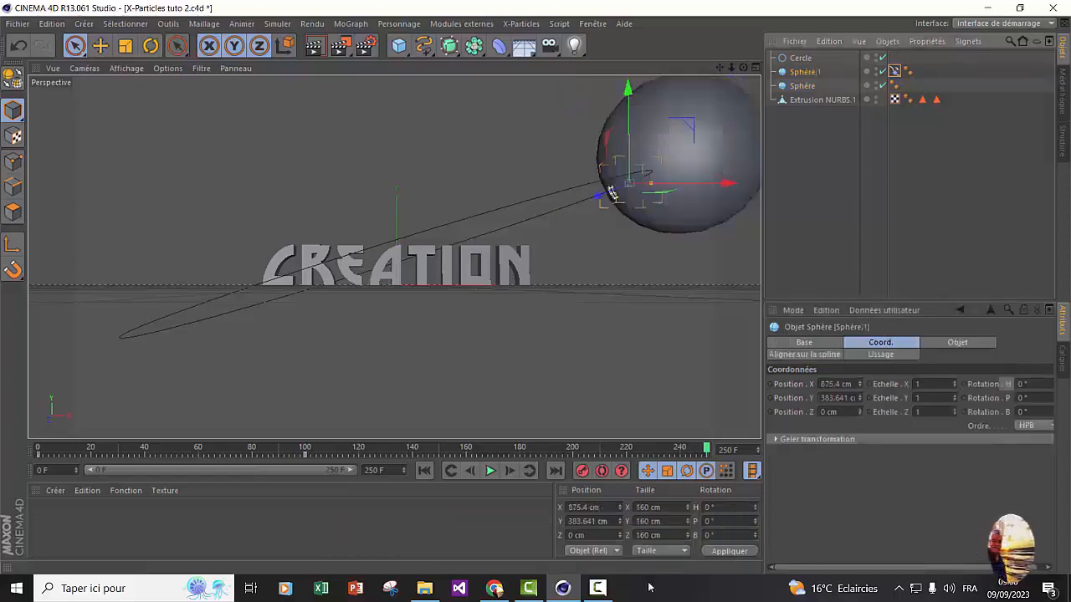
left_click(425, 470)
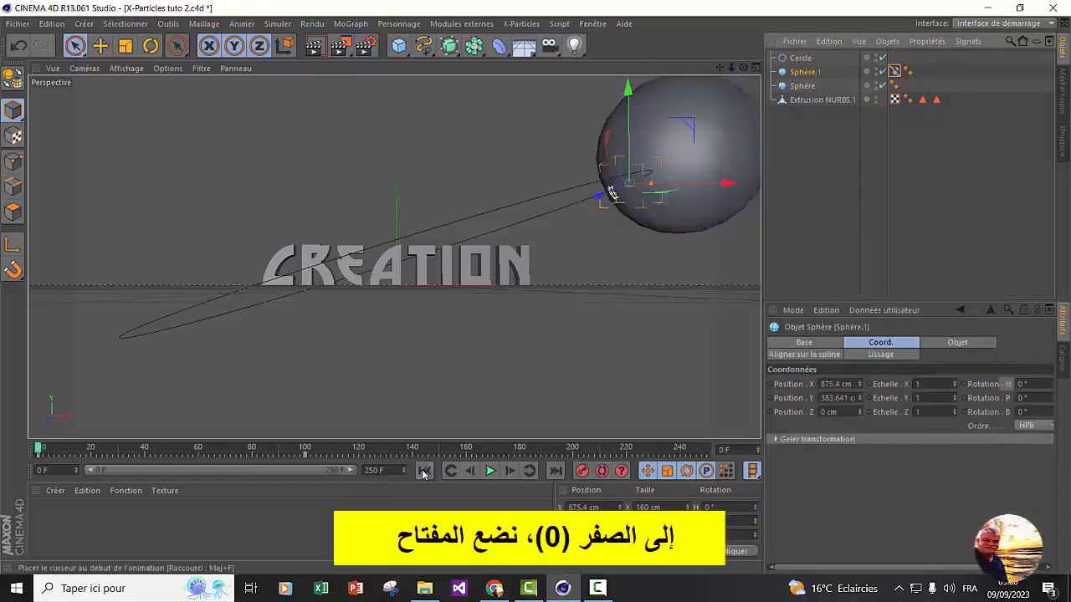
left_click(965, 385, "ctrl")
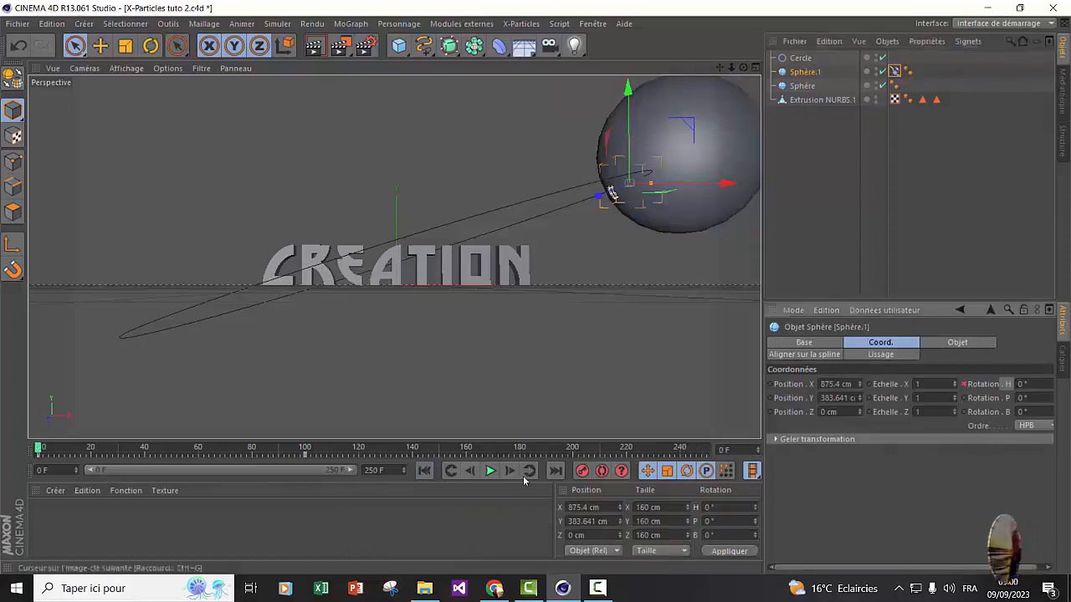
left_click_drag(39, 449, 956, 445)
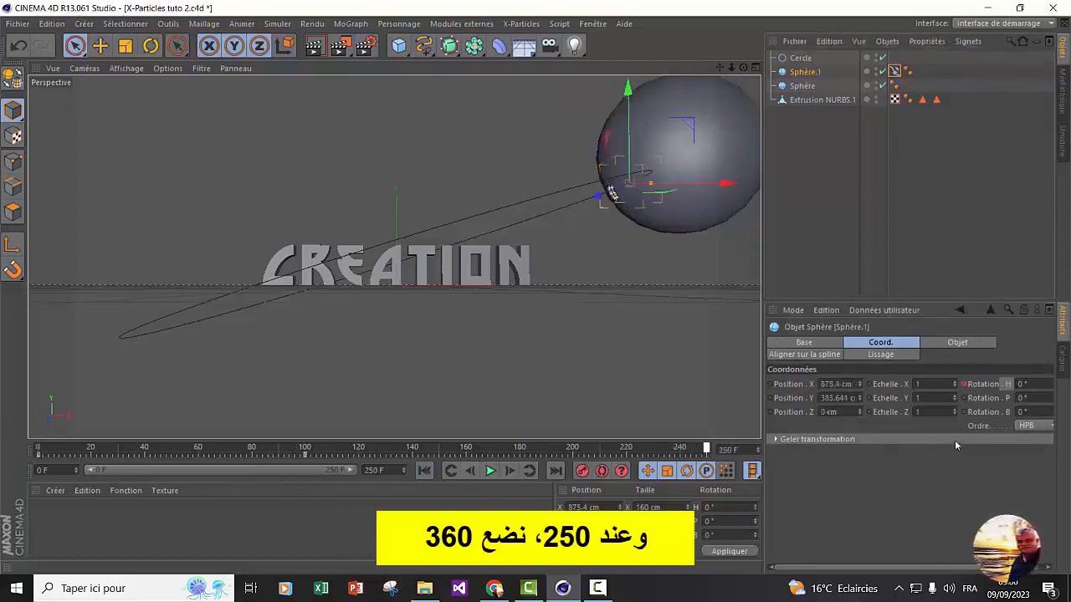
left_click(1014, 382)
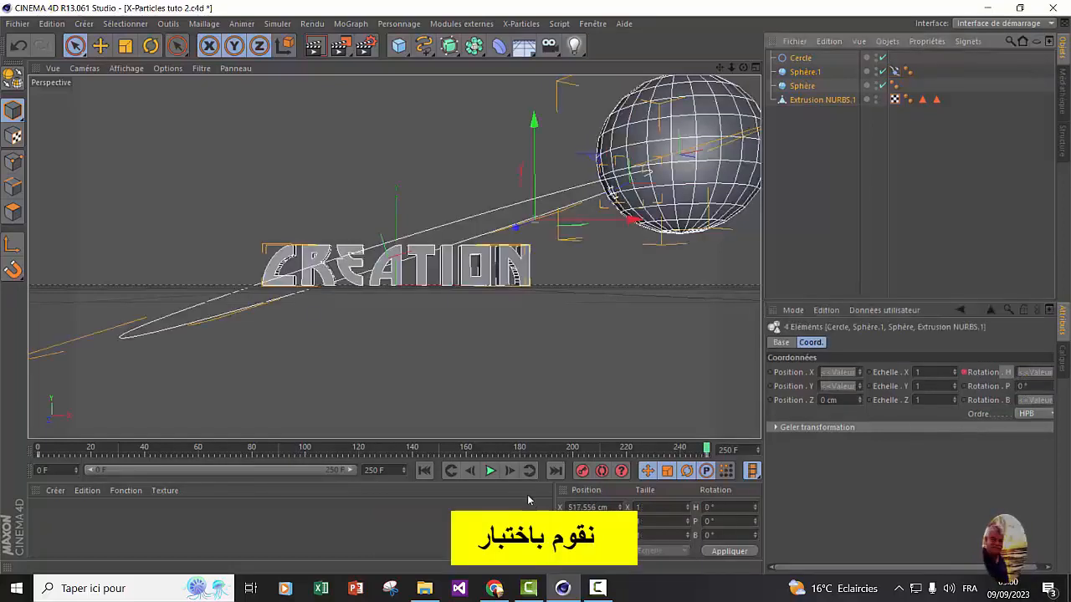
left_click(426, 472)
left_click(490, 472)
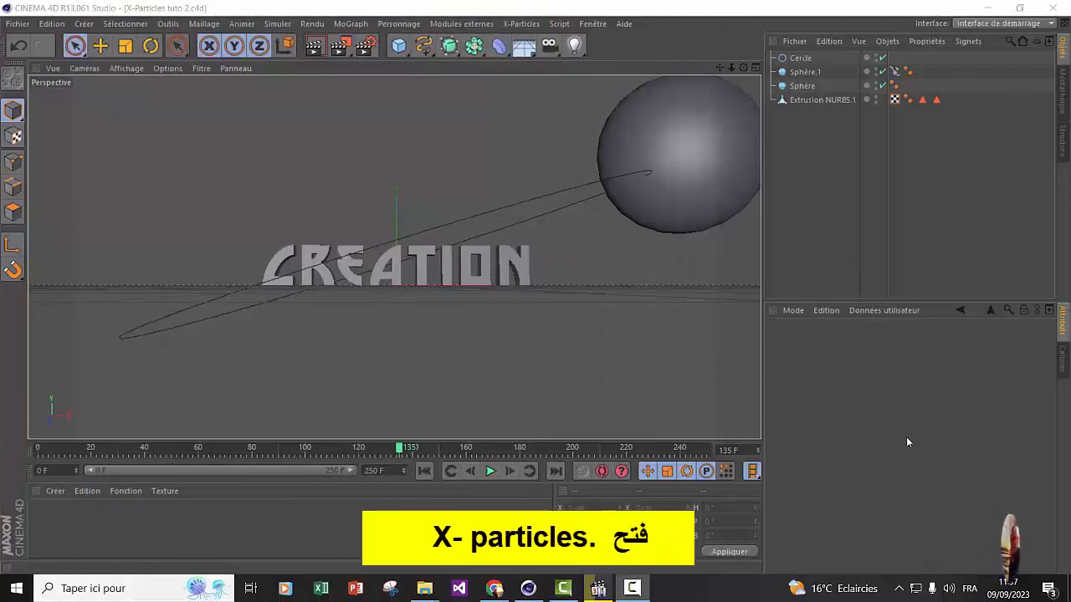
Step: Create an X-Particles System object and add an Emitter to it as a generator object
left_click(529, 28)
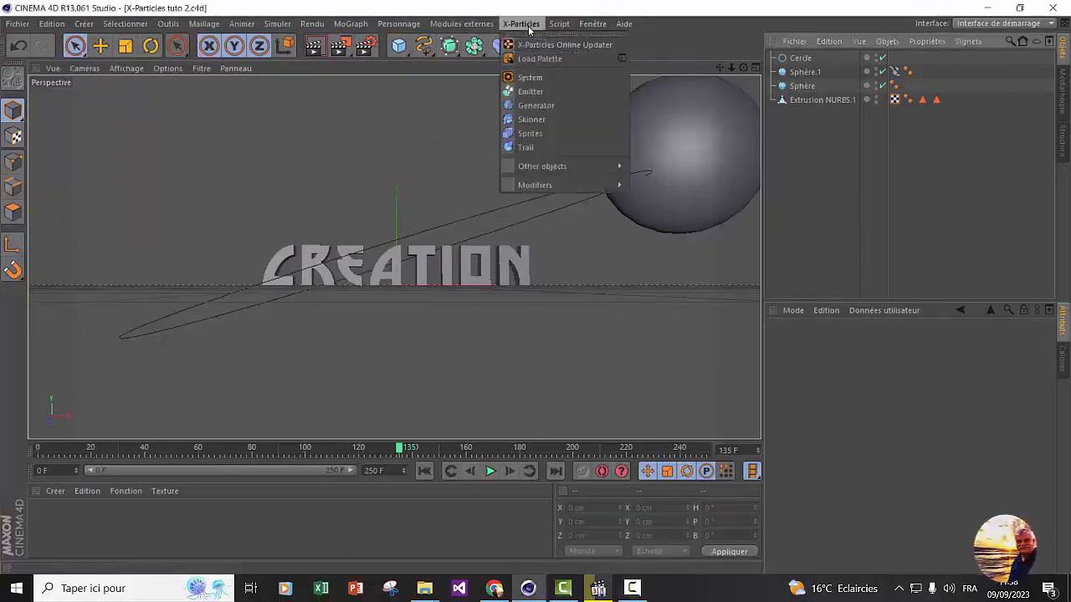
left_click(529, 77)
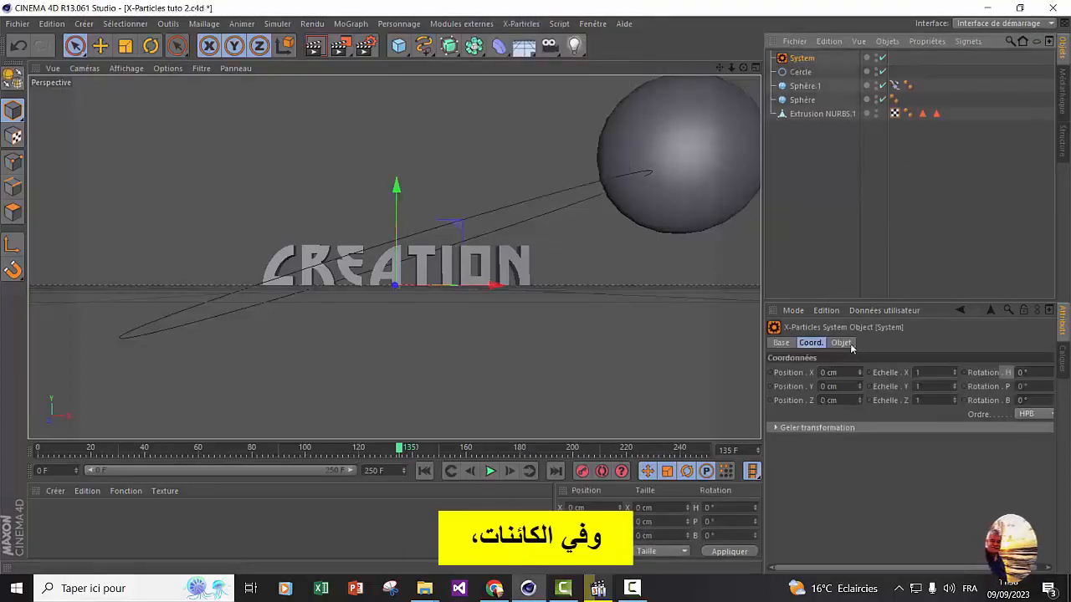
left_click(841, 343)
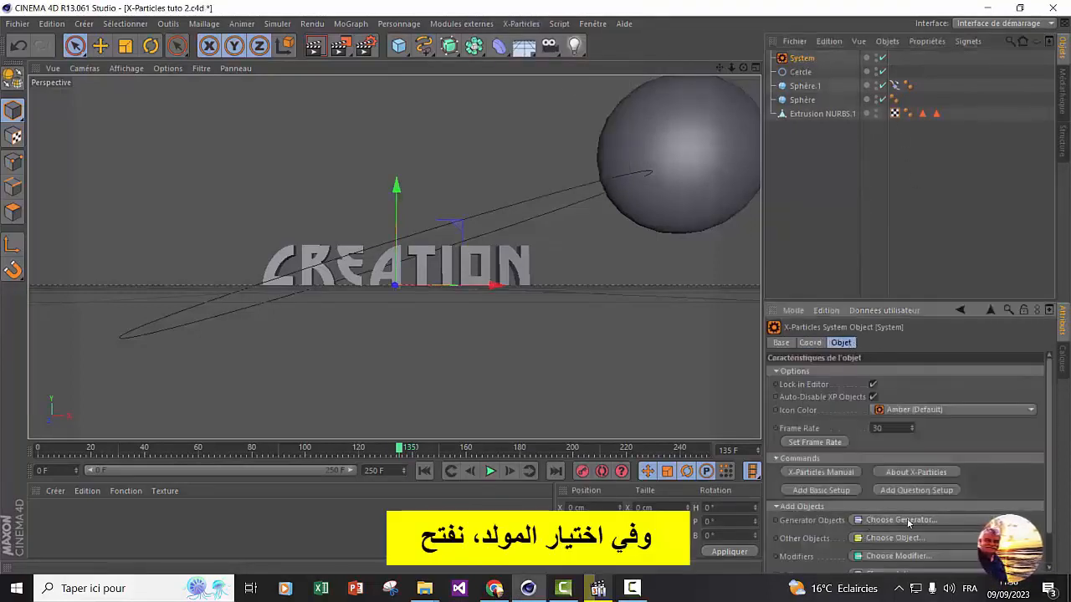
left_click(992, 521)
left_click(877, 451)
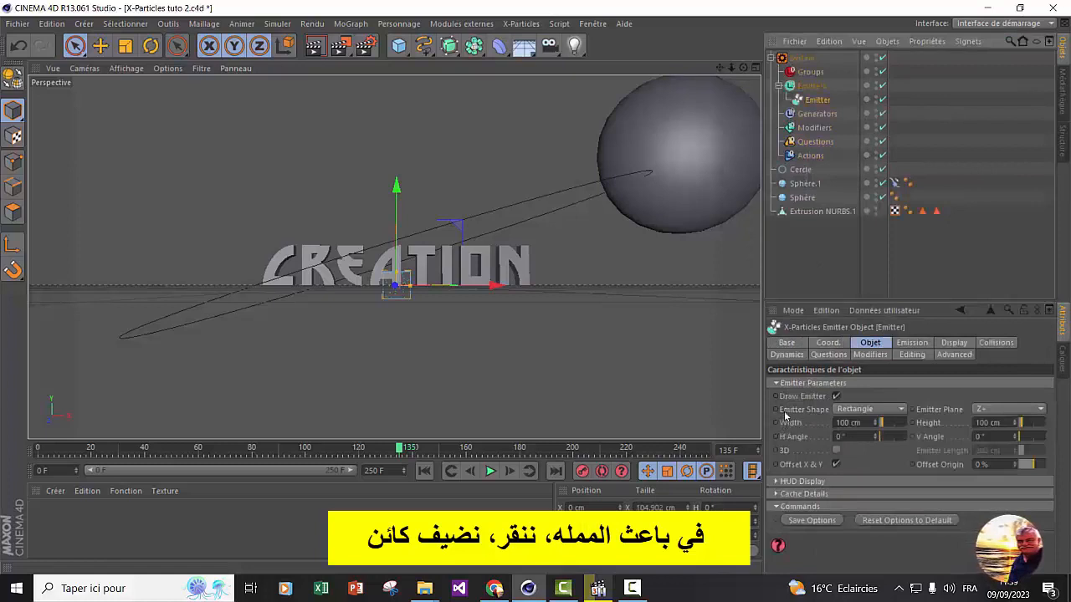
Step: Set the emitter shape to Object and assign the small sphere, Sphère.1, as the emitting object
left_click(895, 410)
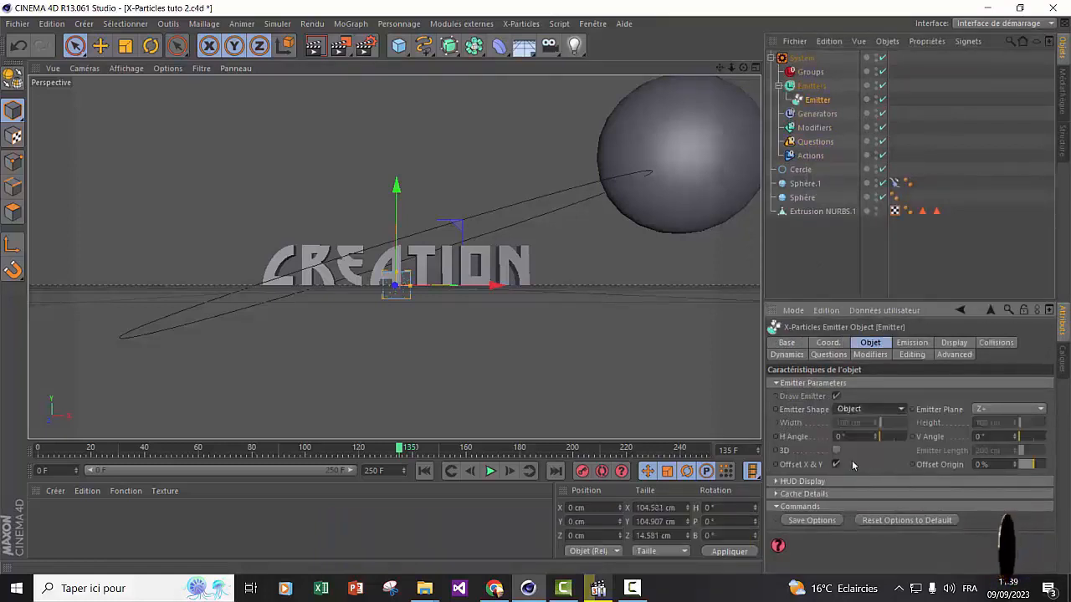
left_click(852, 464)
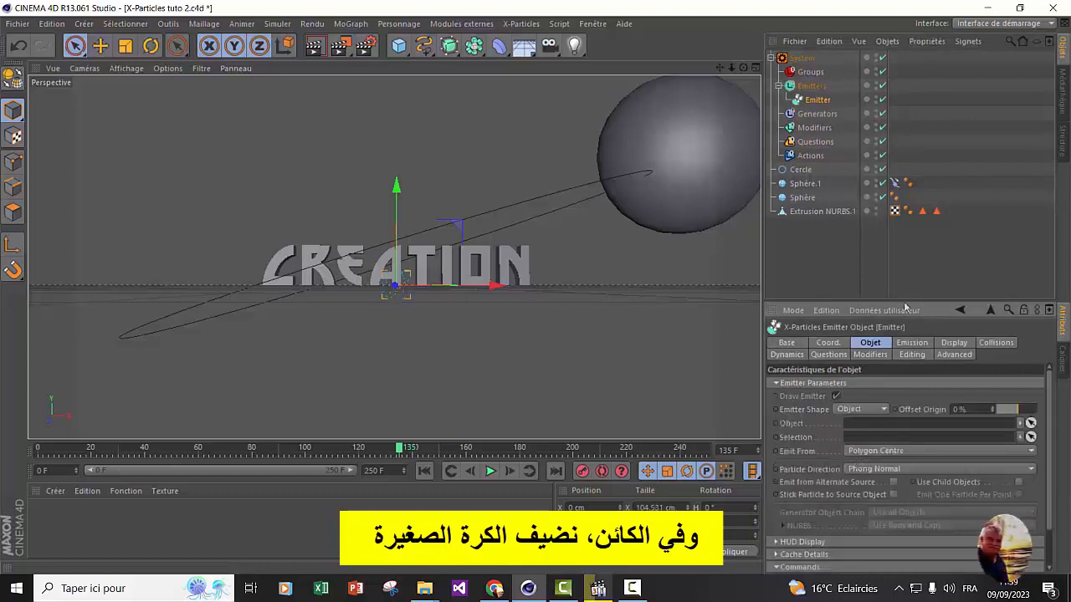
left_click_drag(815, 186, 862, 430)
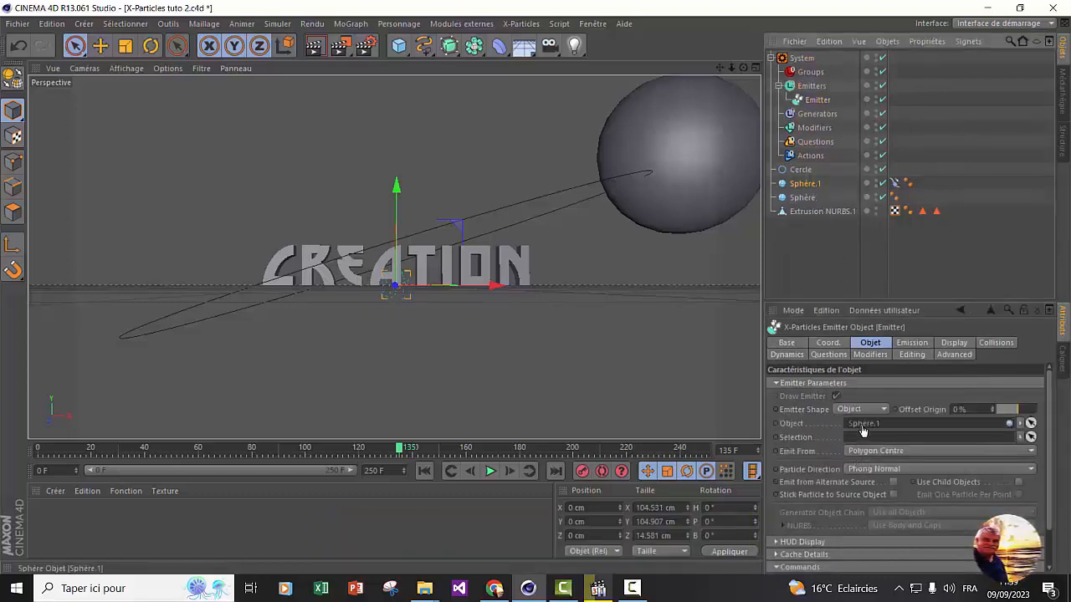
Step: Turn off emission on all frames for the emitter and set End Emit to frame 100
left_click(913, 343)
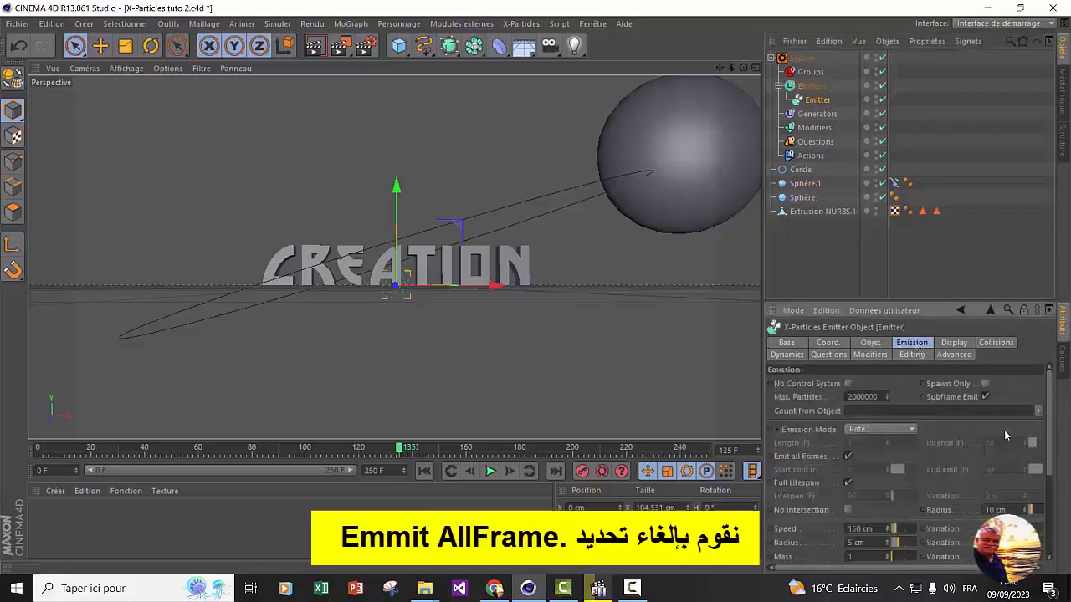
left_click(847, 456)
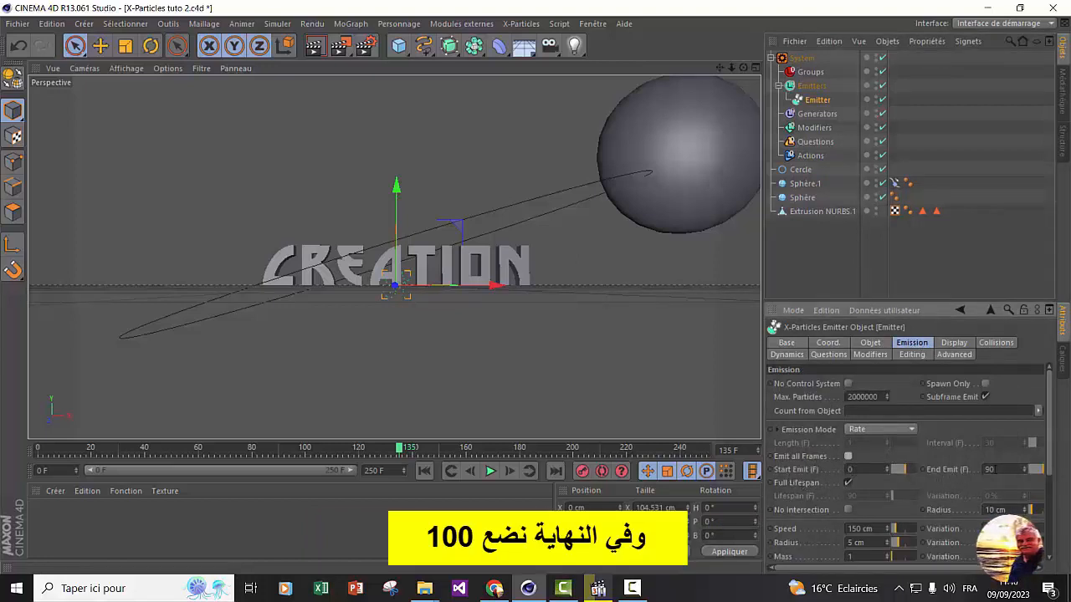
double_click(990, 470)
type("100")
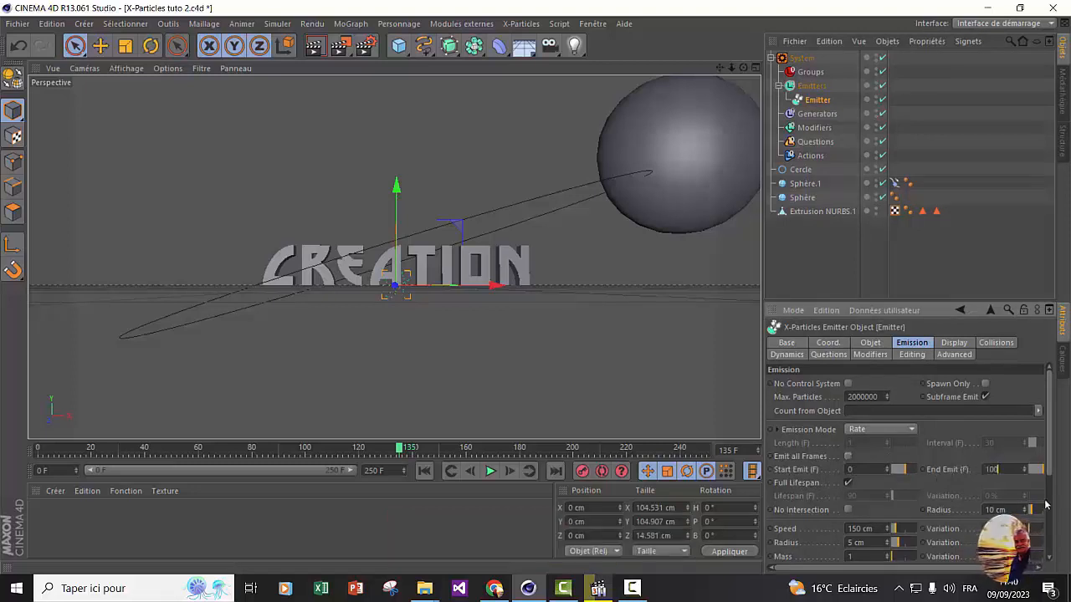
Step: Set the emitter's birthrate to 5000
scroll(1053, 502, "down", 3)
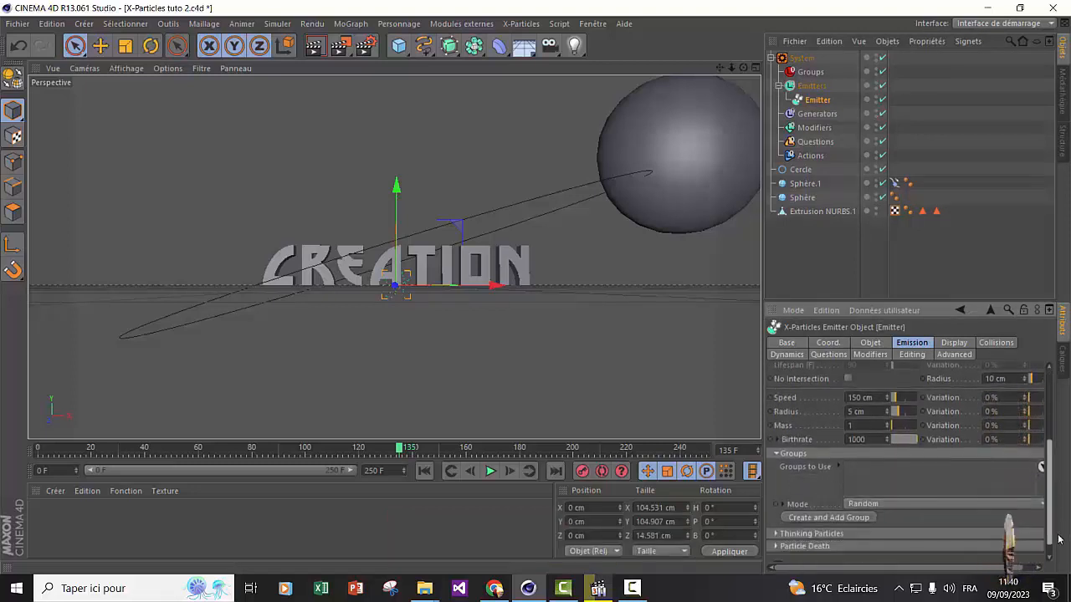
left_click_drag(1057, 533, 1055, 527)
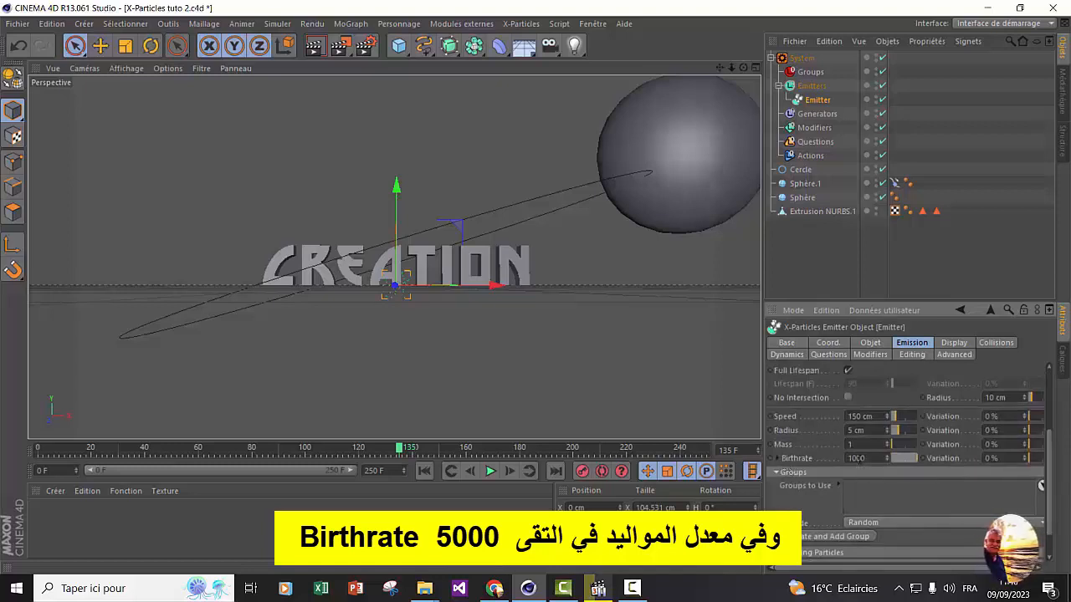
left_click_drag(855, 457, 843, 464)
type("50")
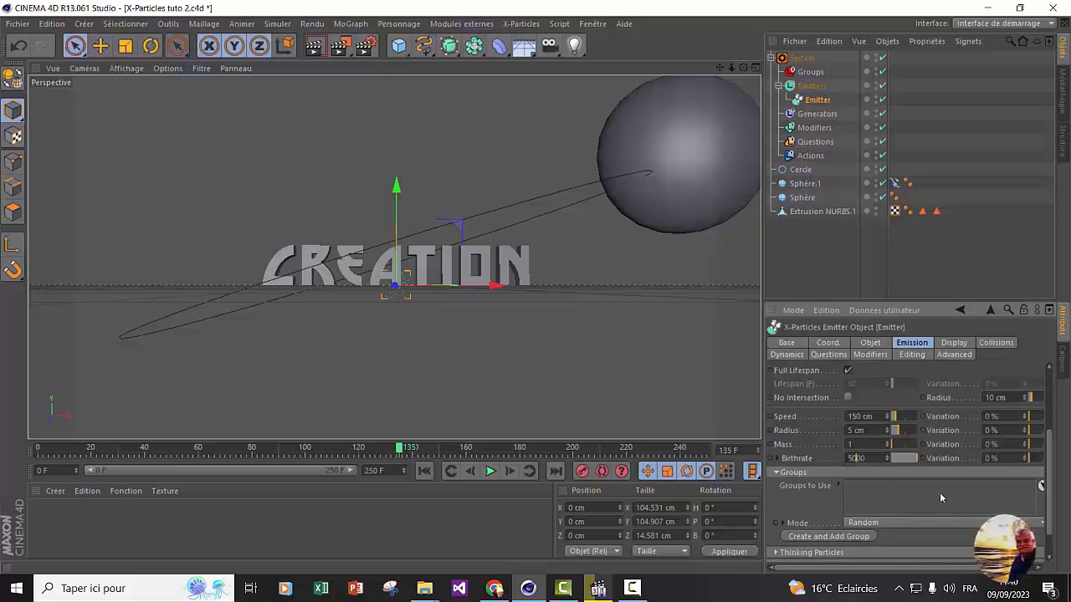
scroll(1037, 460, "down", 1)
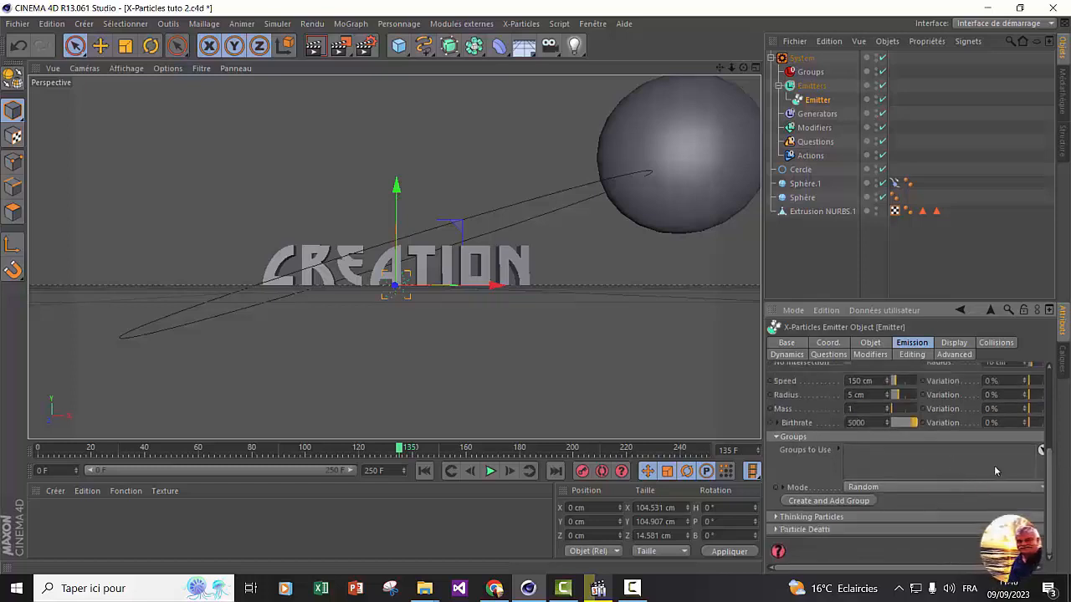
Step: Add a Cover/Target modifier to the particle system and assign the extruded CREATION text, Extrusion NURBS.1, as its target object
left_click(803, 58)
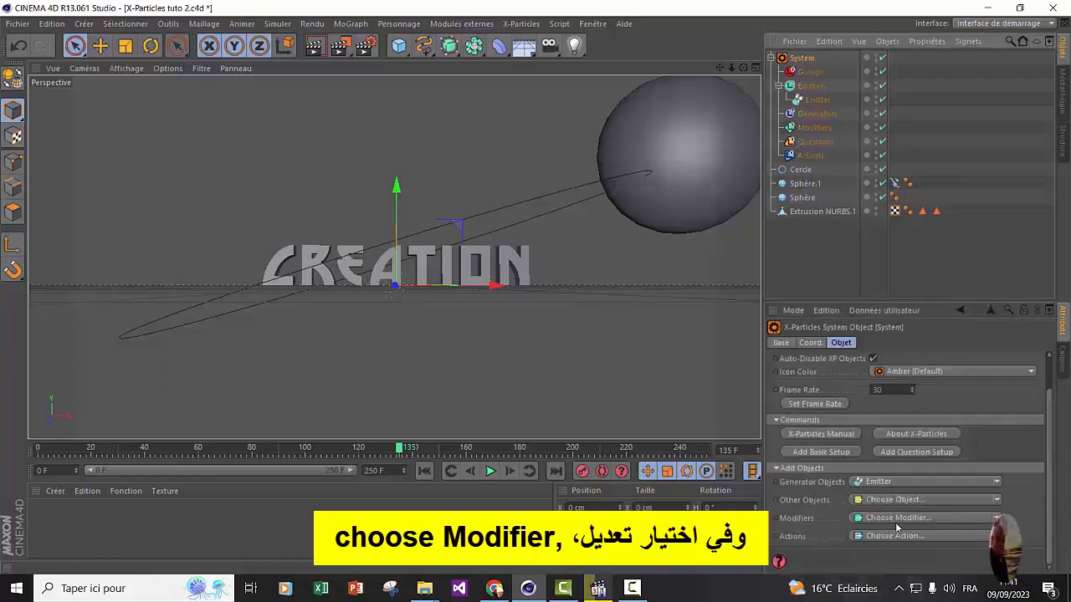
left_click(924, 518)
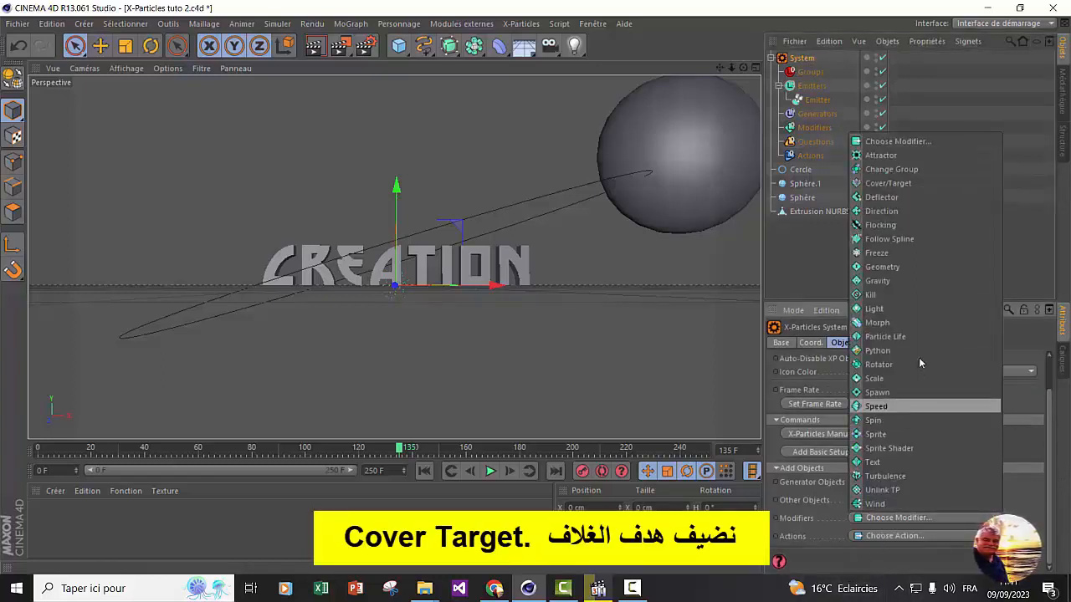
left_click(880, 184)
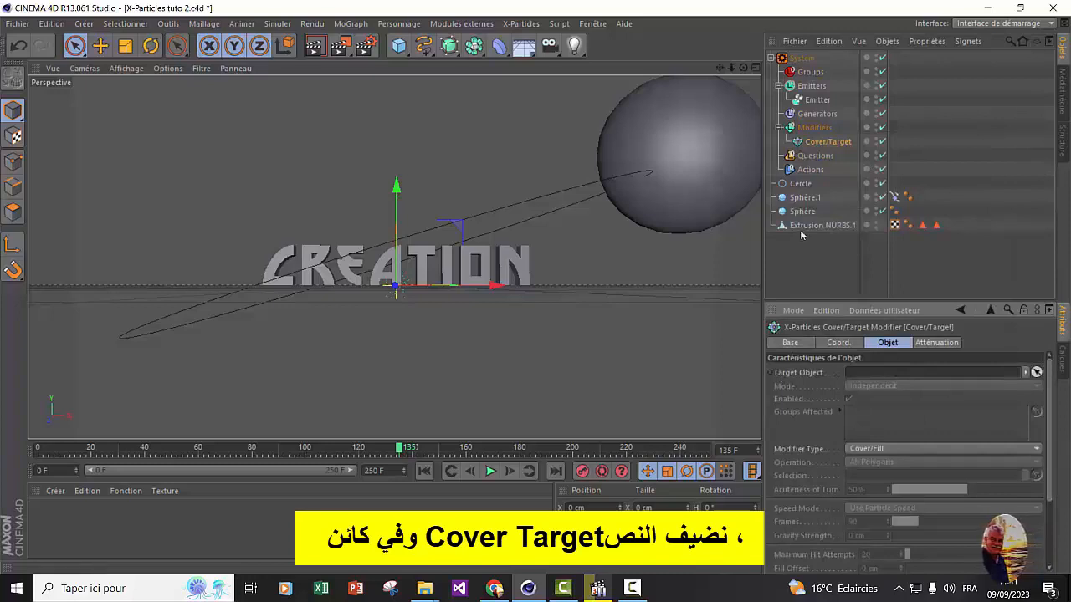
left_click_drag(820, 225, 885, 373)
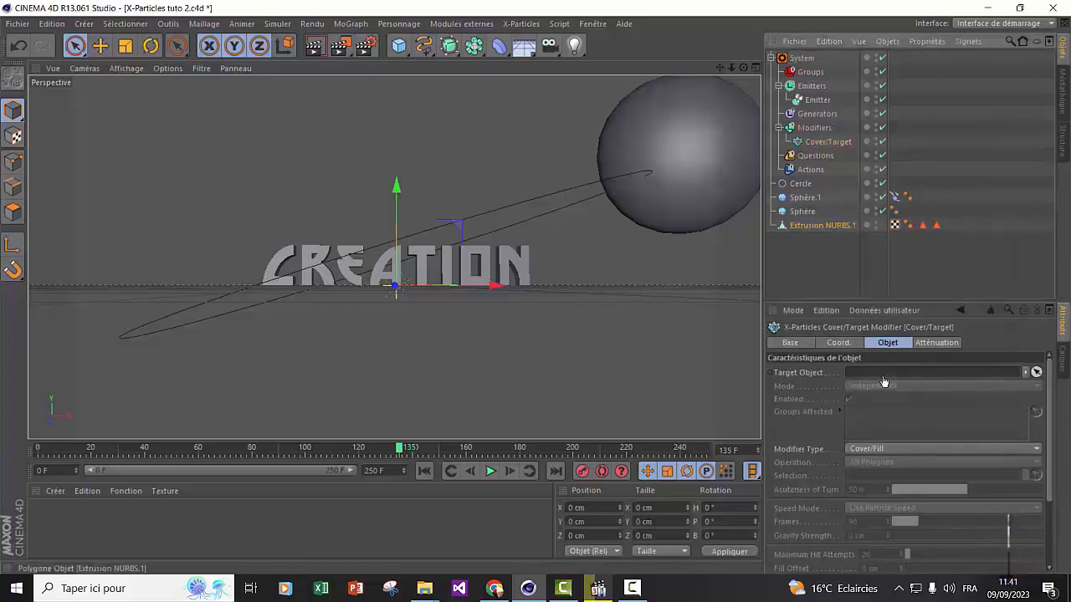
Step: Change the Cover/Target modifier's operation to Object Volume
scroll(836, 372, "down", 3)
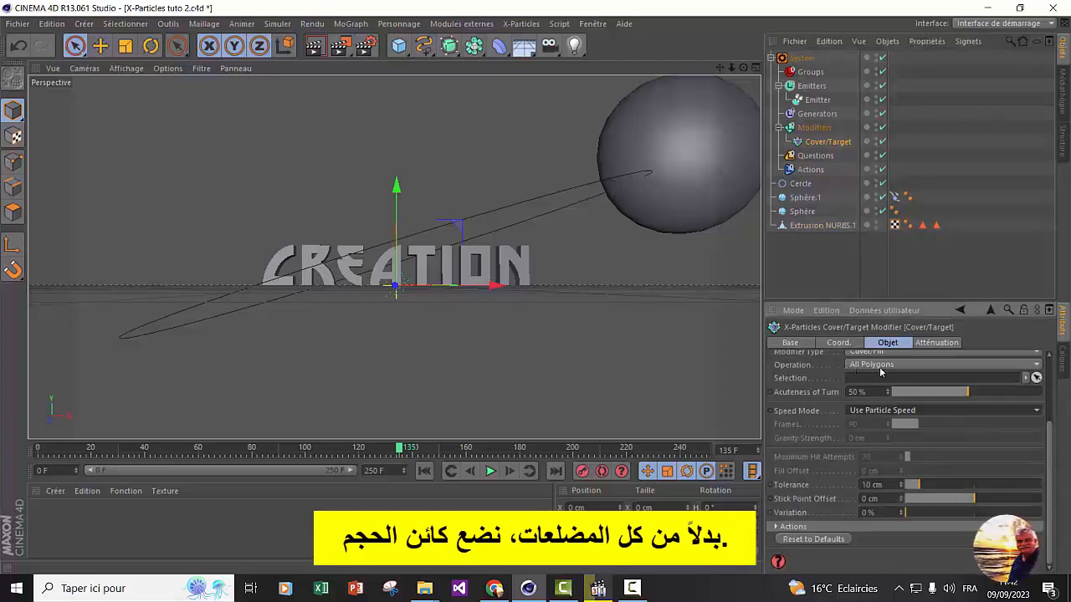
left_click(1034, 366)
left_click(946, 461)
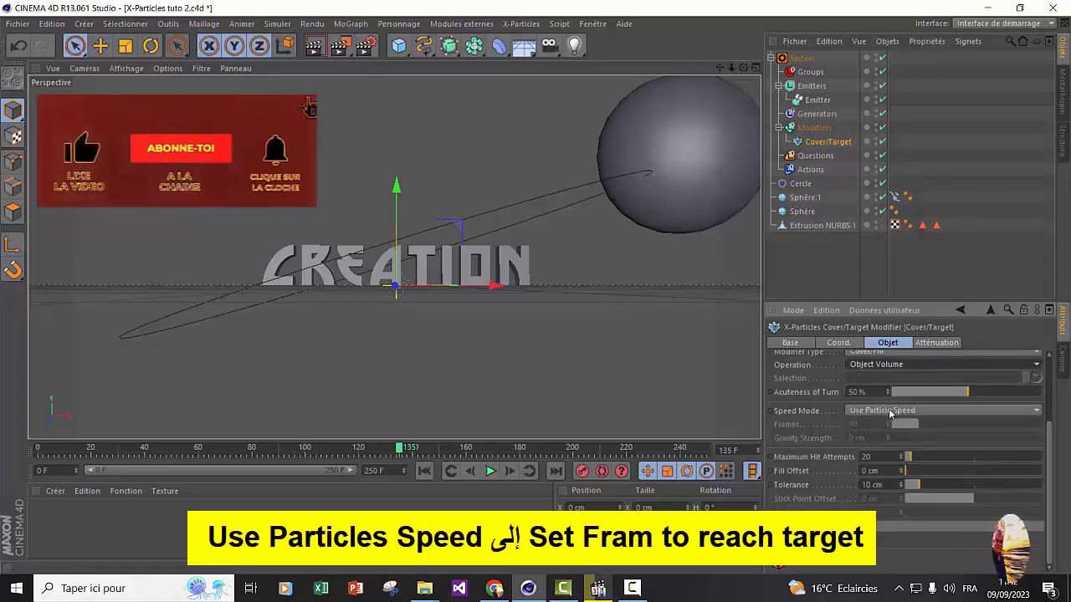
Step: Set the Cover/Target speed mode to Set Frames to Reach Target with 100 frames
left_click(1034, 411)
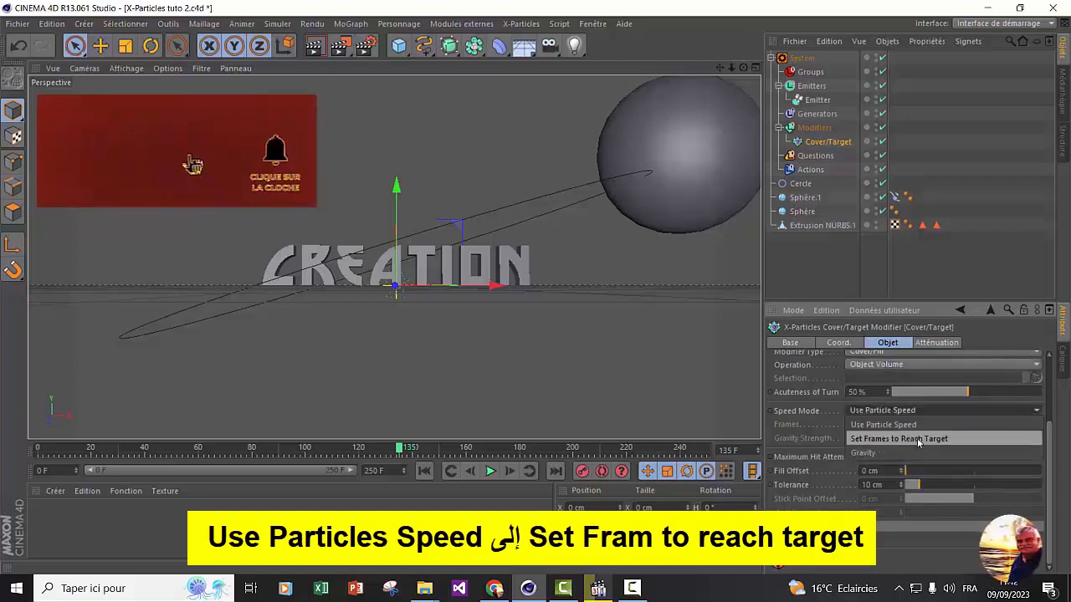
left_click(916, 440)
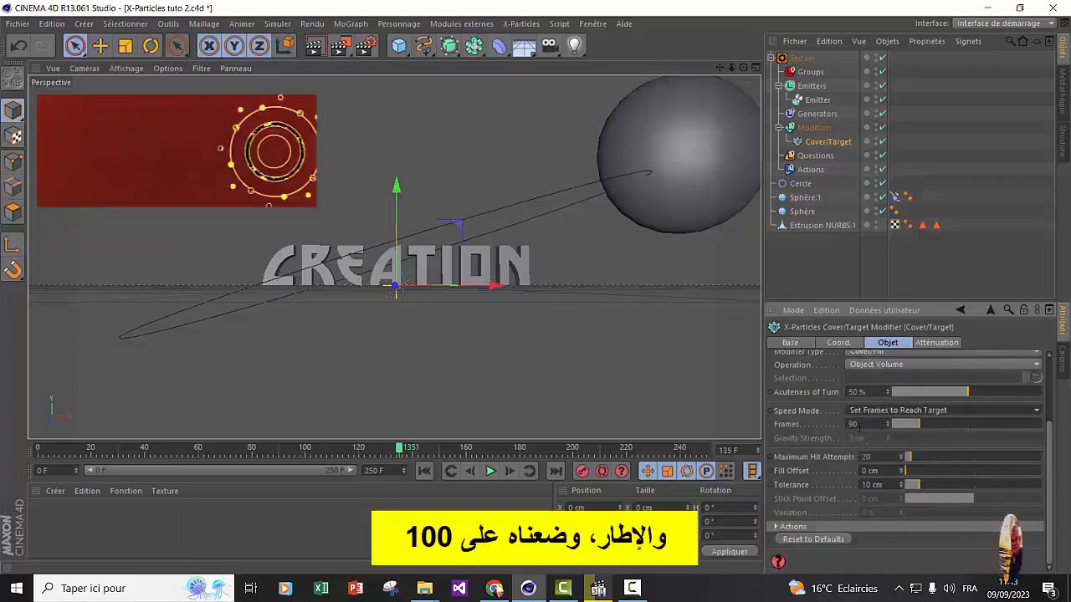
left_click_drag(858, 425, 835, 433)
type("100")
key("Return")
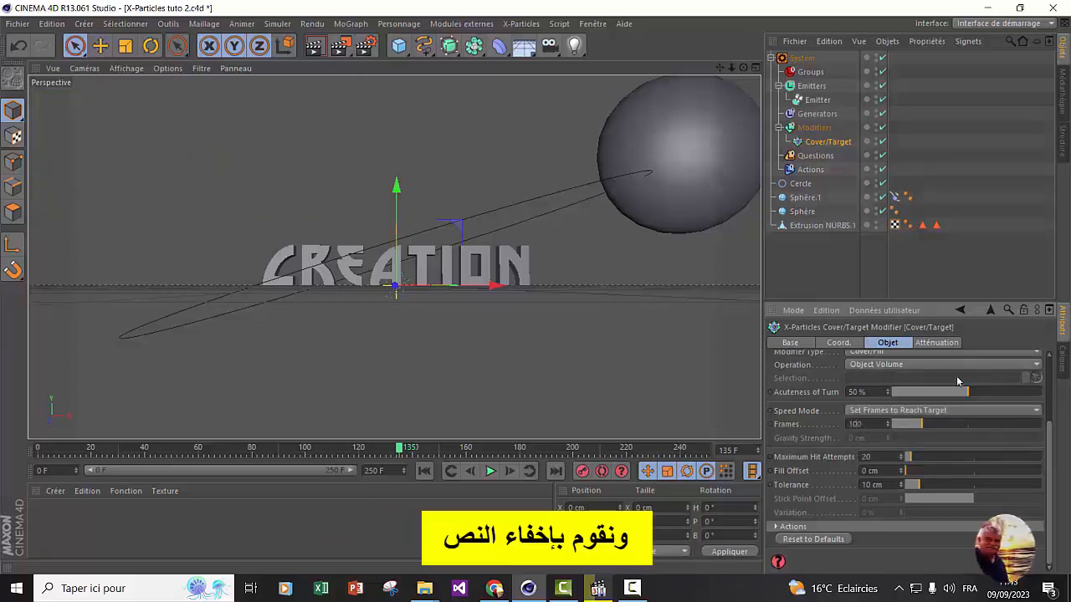
Step: Hide the extruded CREATION text and play the particle simulation from the first frame
left_click(874, 222)
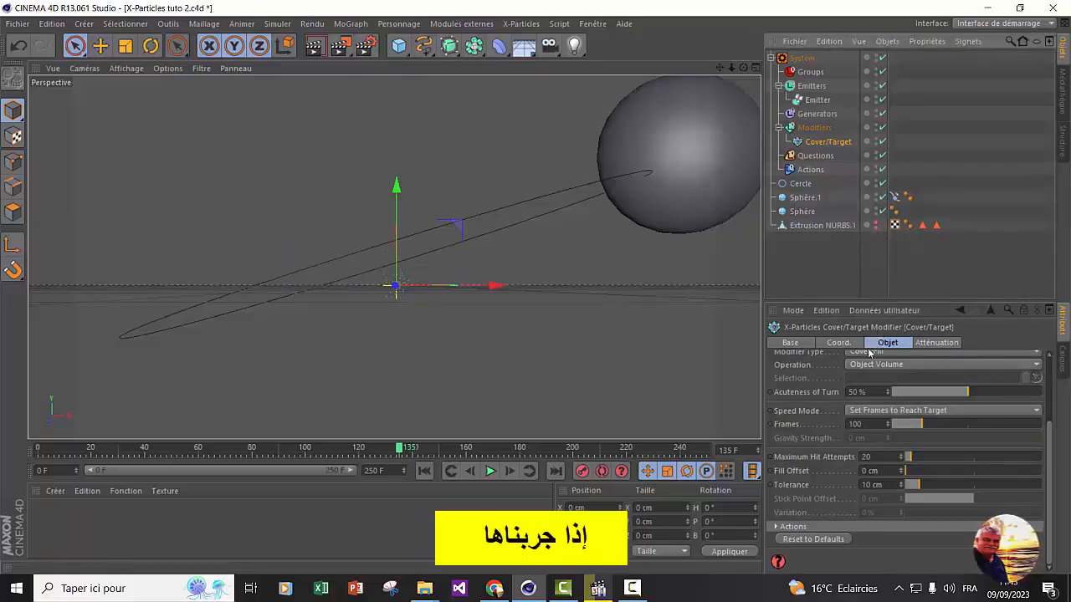
left_click(424, 471)
left_click(489, 471)
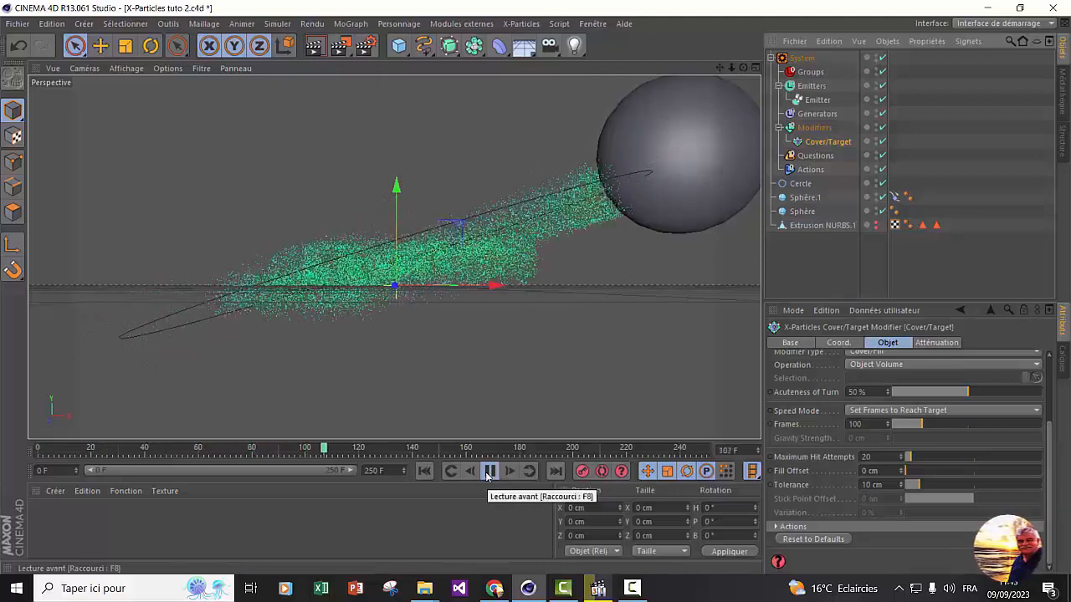
left_click(490, 471)
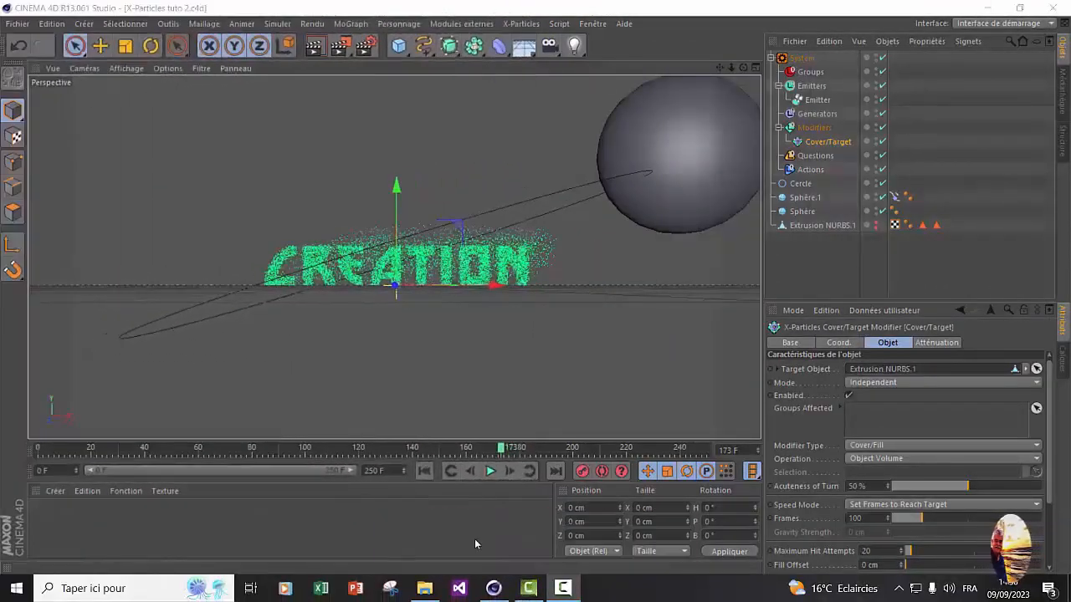
Step: Add a Turbulence modifier to the X-Particles system
left_click(801, 58)
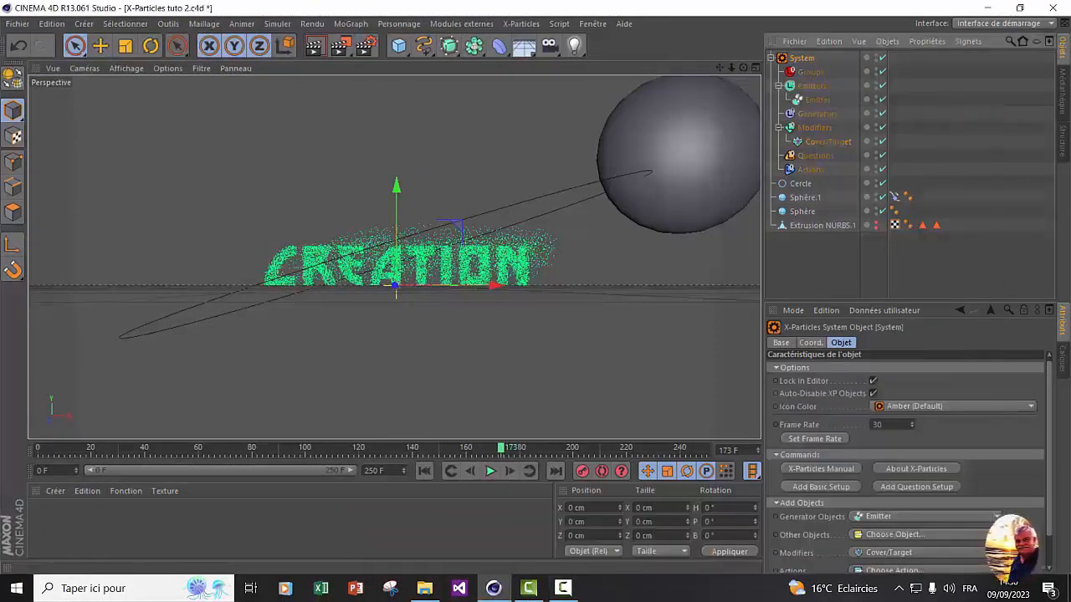
left_click(993, 553)
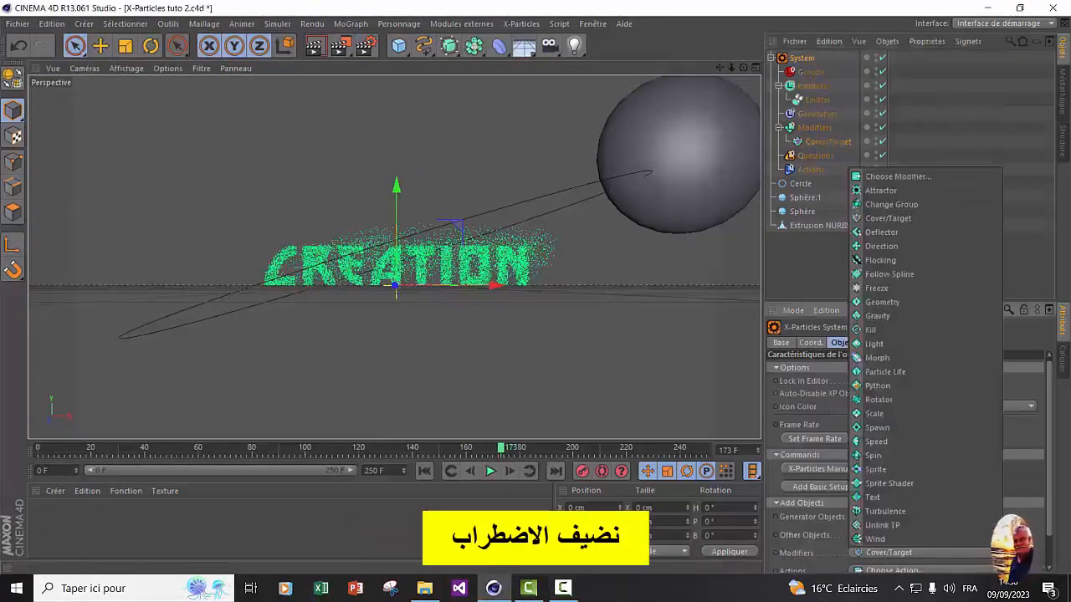
left_click(900, 512)
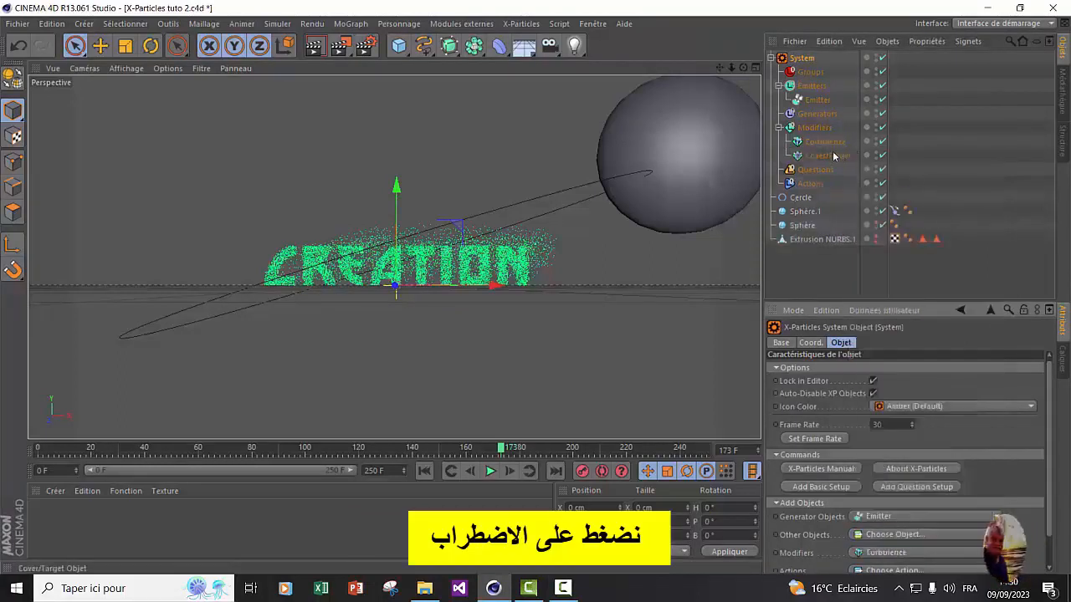
Step: Set the Turbulence modifier's strength to 1000 at frame 0 and record a keyframe for it
left_click(831, 144)
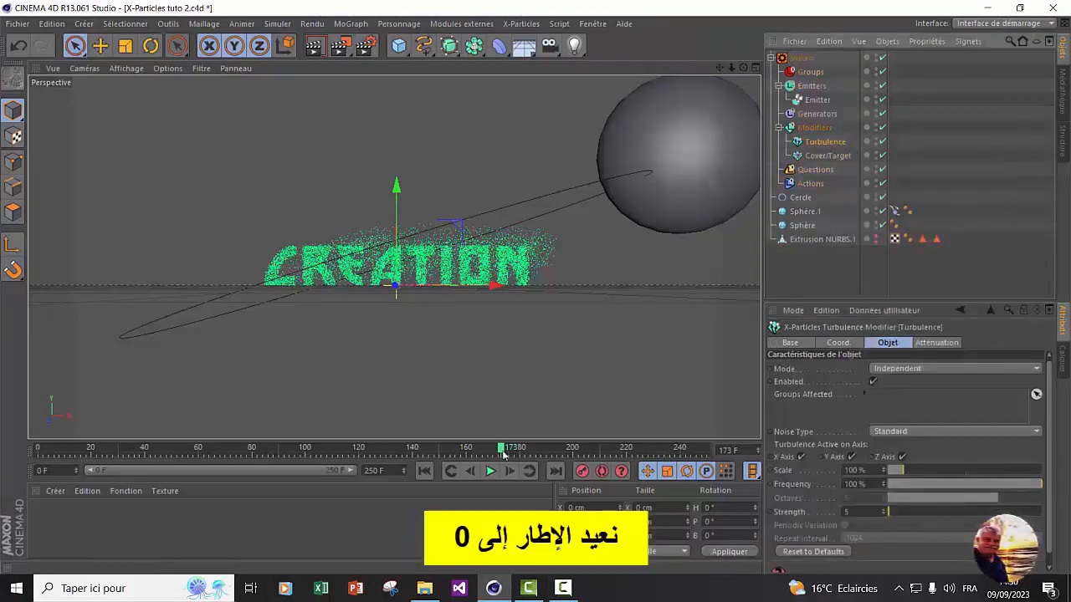
left_click_drag(504, 455, 2, 465)
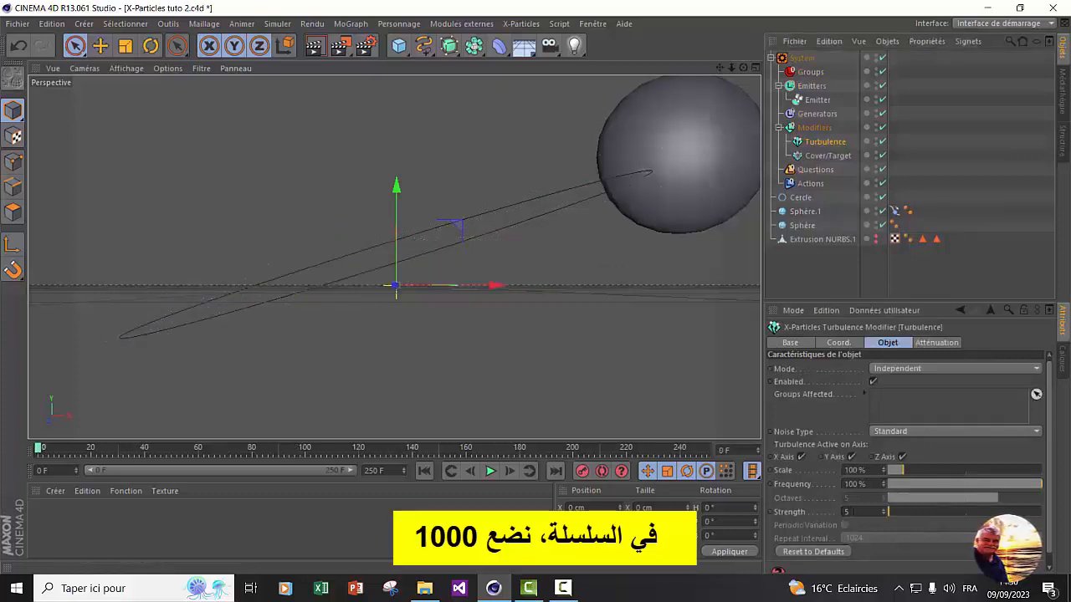
double_click(849, 511)
type("1000")
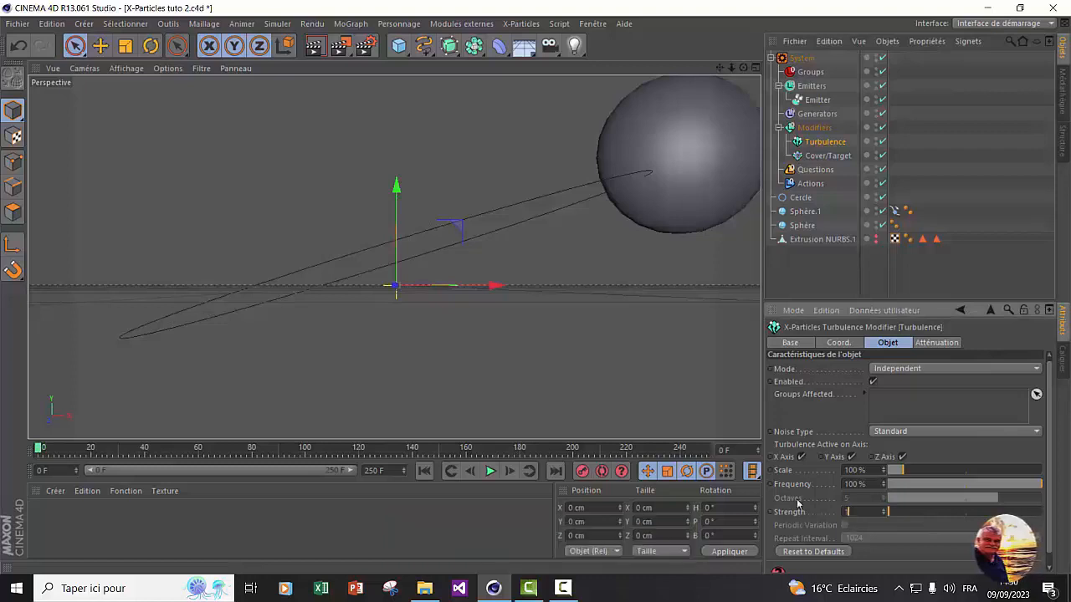
key("Return")
left_click(771, 512, "ctrl")
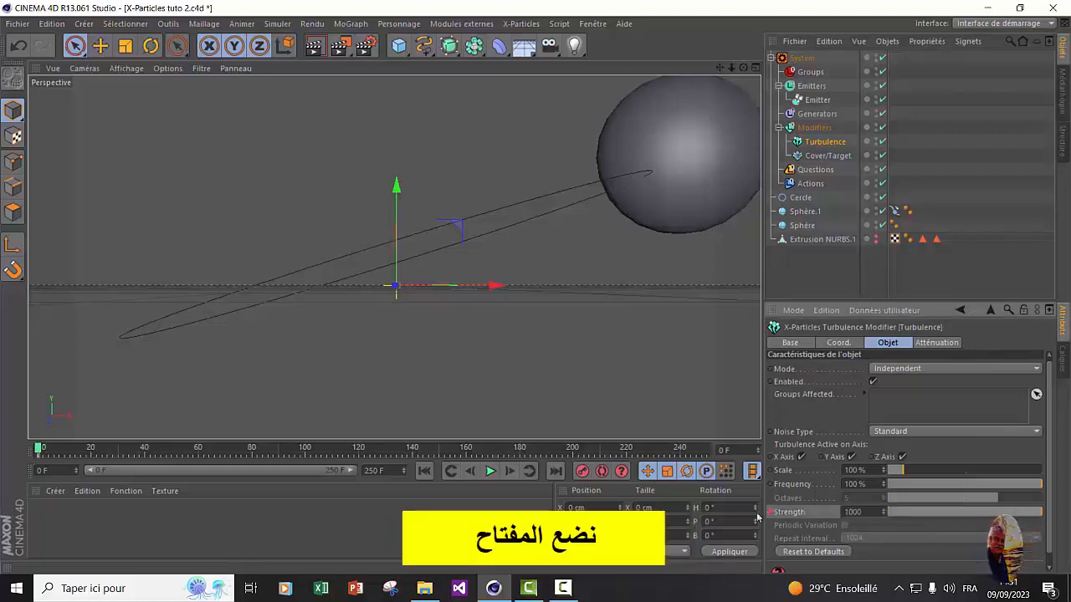
Step: Set the Turbulence modifier's strength to 100 at frame 100 and keyframe it
left_click_drag(38, 451, 306, 463)
left_click(868, 511)
type("100")
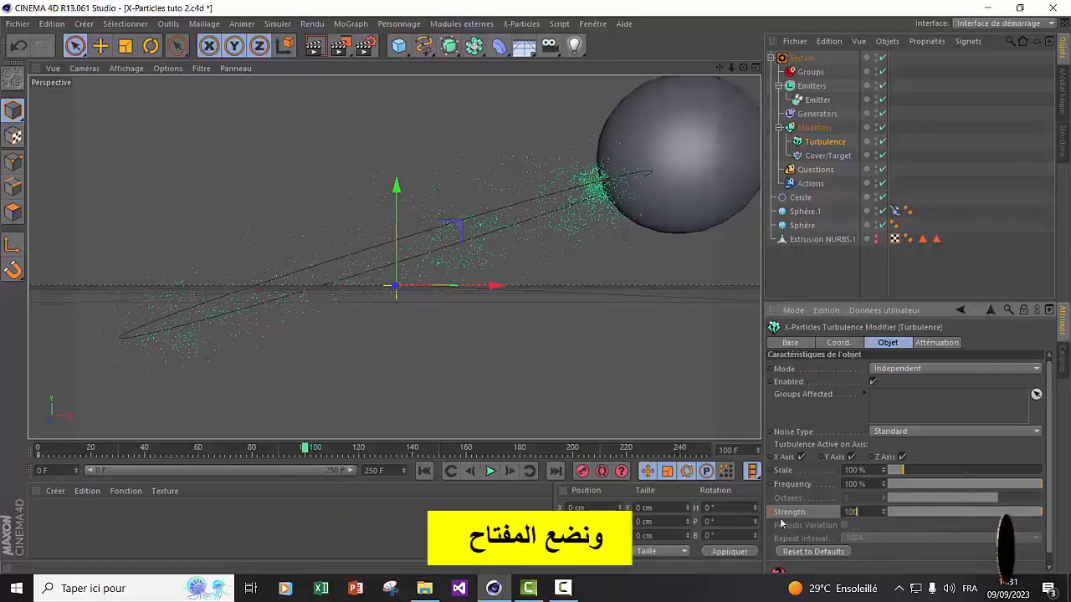
key("Return")
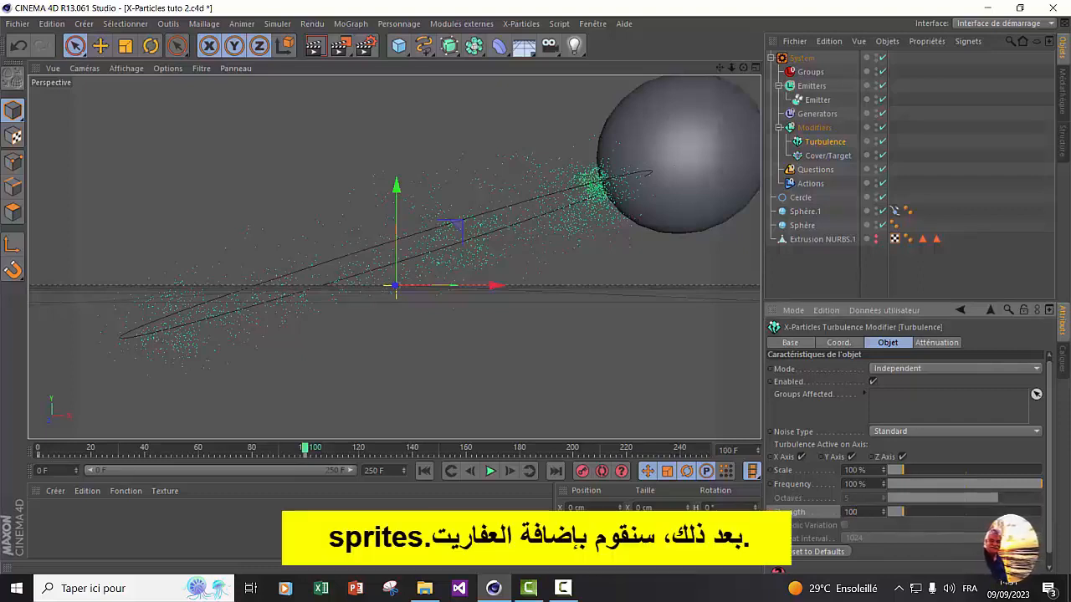
Step: Open the settings of the X-Particles System object
left_click(806, 60)
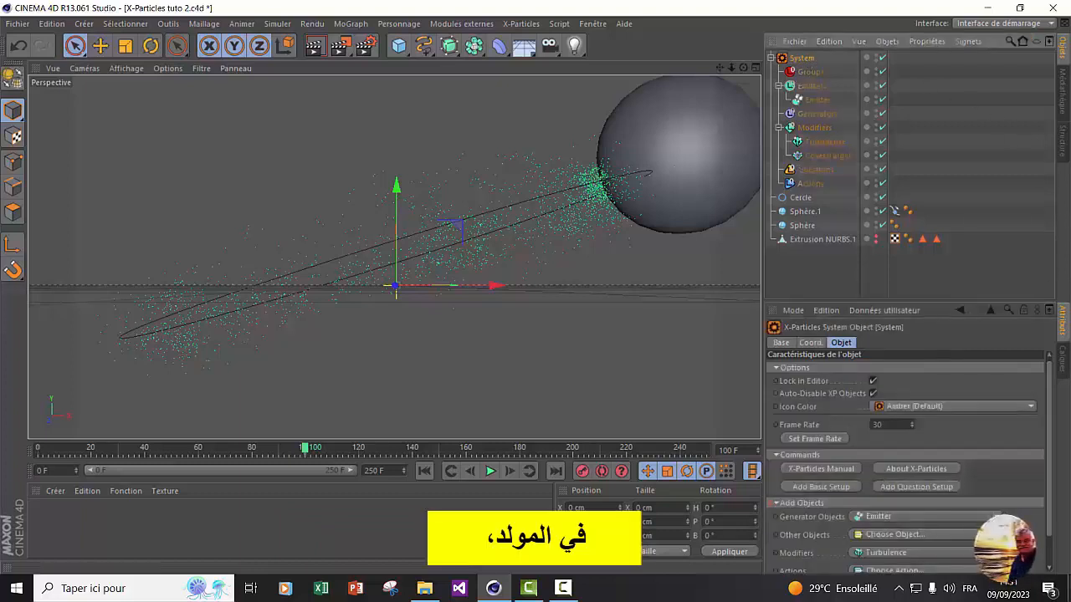